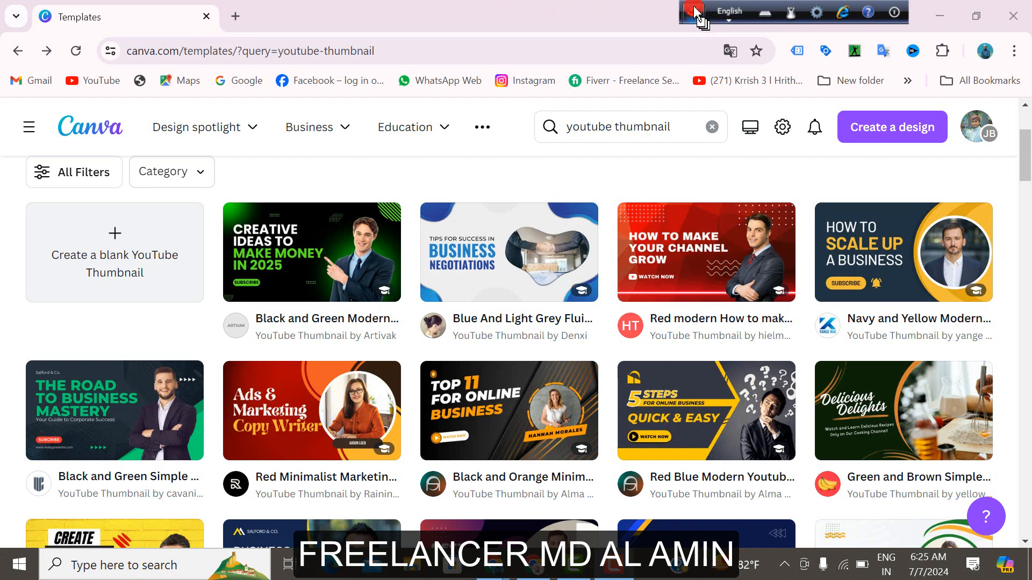
pyautogui.moveTo(694, 10); pyautogui.dragTo(662, 11)
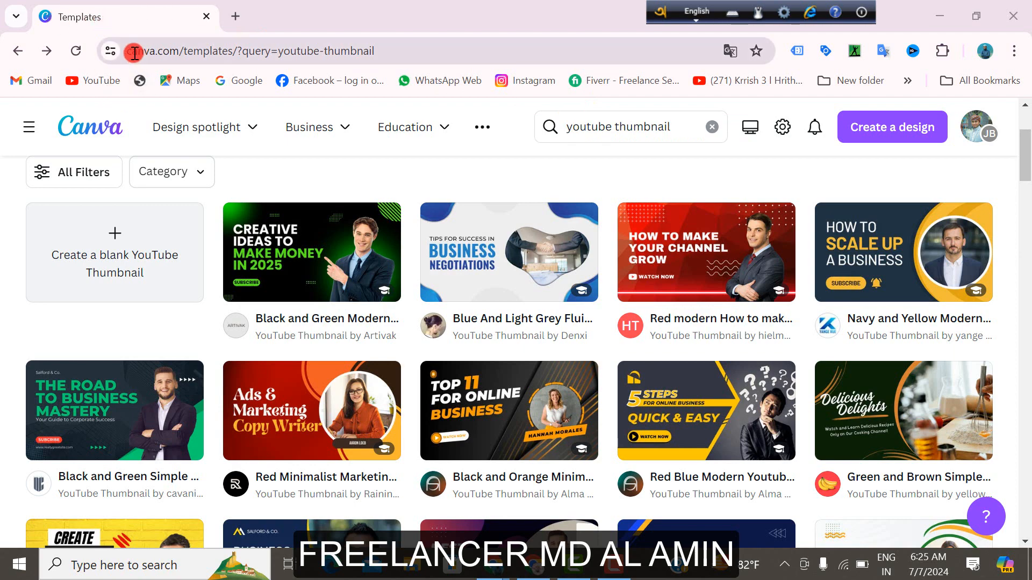
pyautogui.scroll(3, 302, 235)
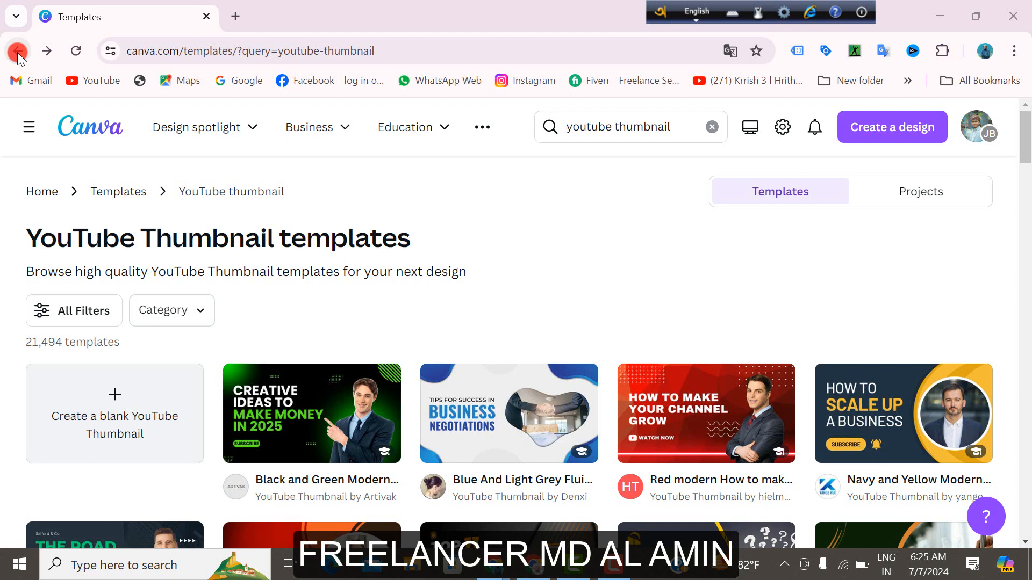
# Step: Search Google for "canva" in a new browser tab
pyautogui.click(236, 16)
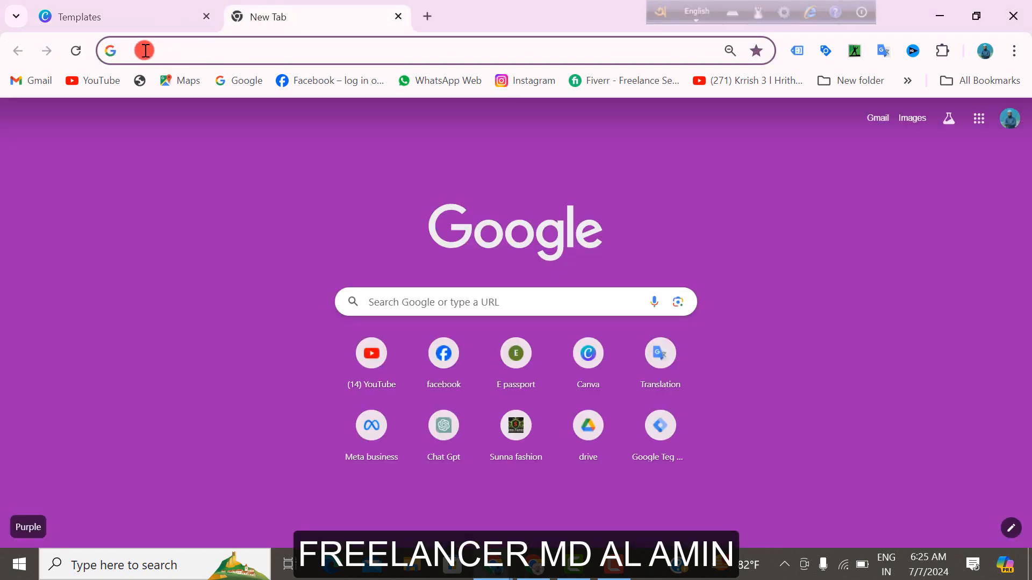
pyautogui.click(141, 52)
pyautogui.click(160, 127)
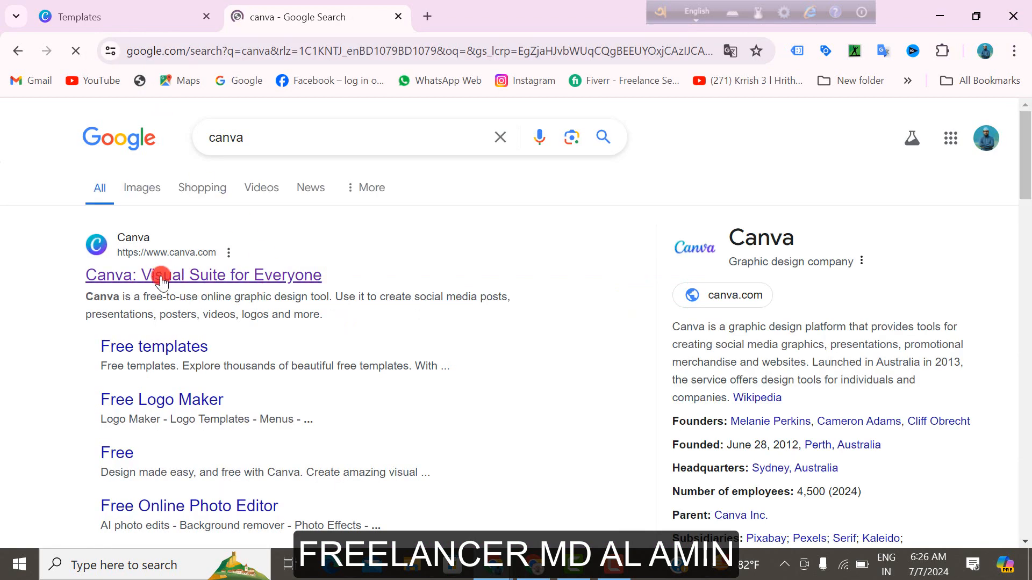
# Step: Return to the YouTube thumbnail templates and open the "Navy and Yellow Modern Business YouTube Thumbnail" template for customizing
pyautogui.click(115, 20)
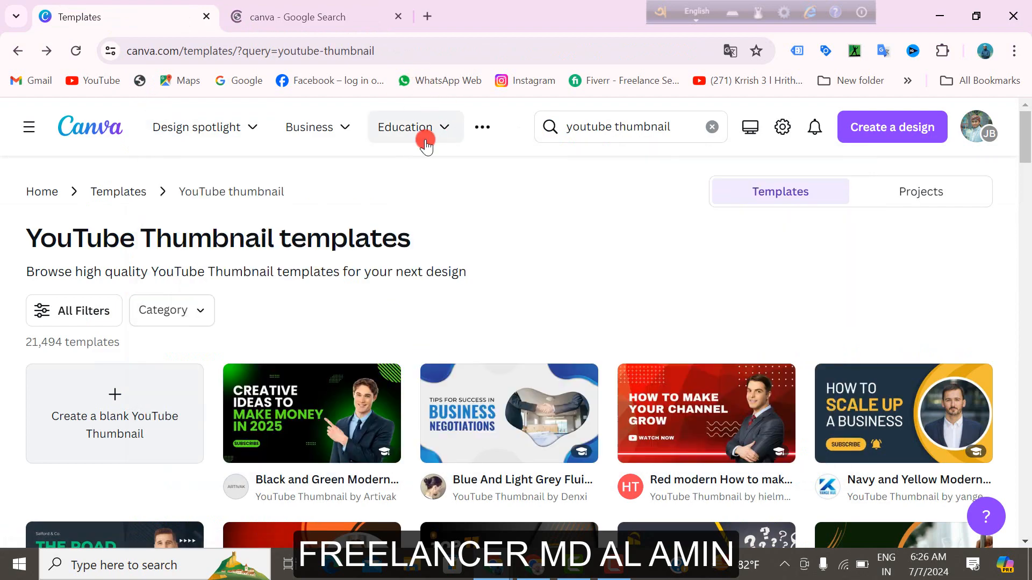
pyautogui.scroll(-3, 471, 387)
pyautogui.scroll(-3, 503, 415)
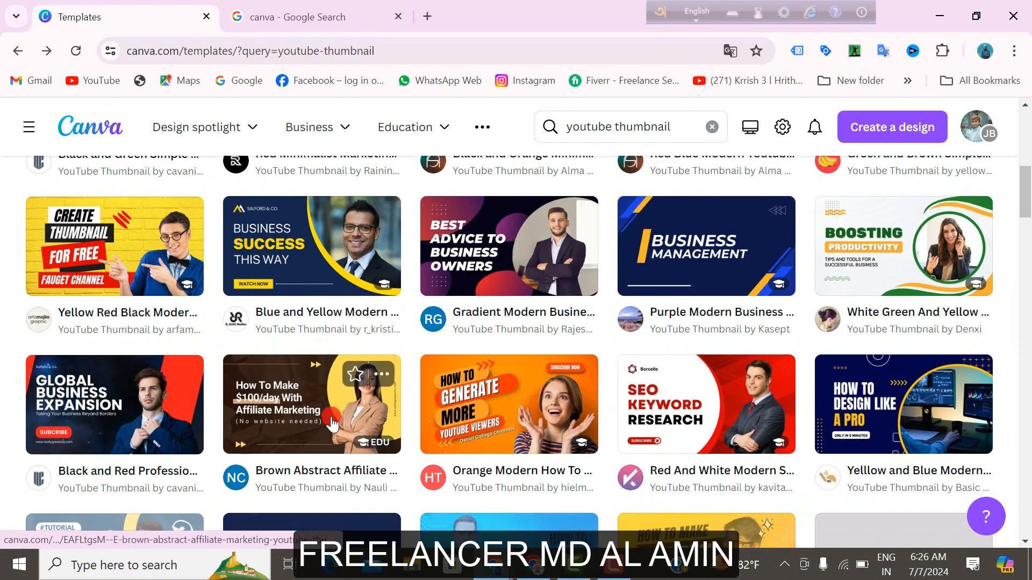
pyautogui.scroll(-4, 379, 433)
pyautogui.scroll(15, 382, 440)
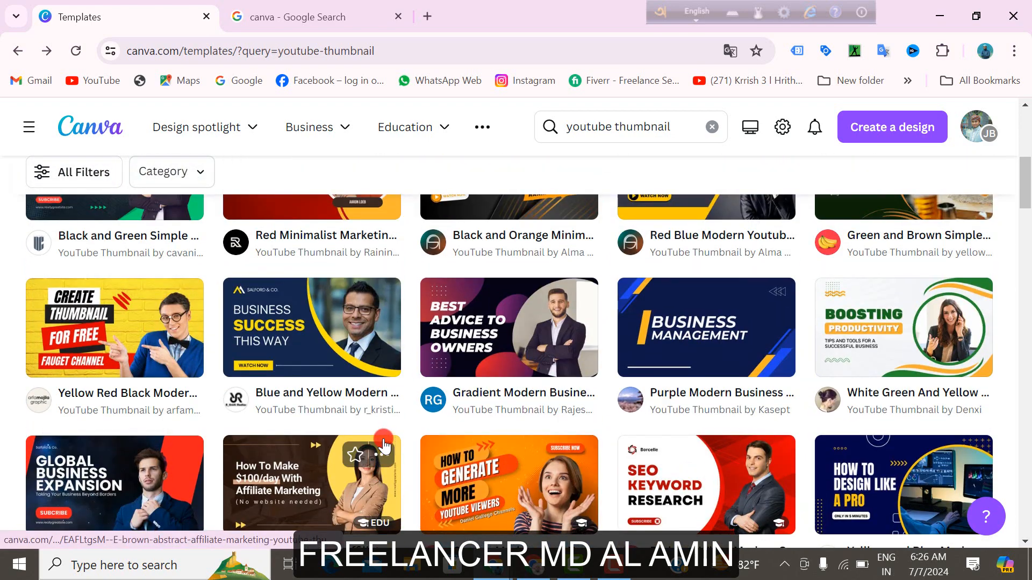
pyautogui.scroll(-3, 384, 446)
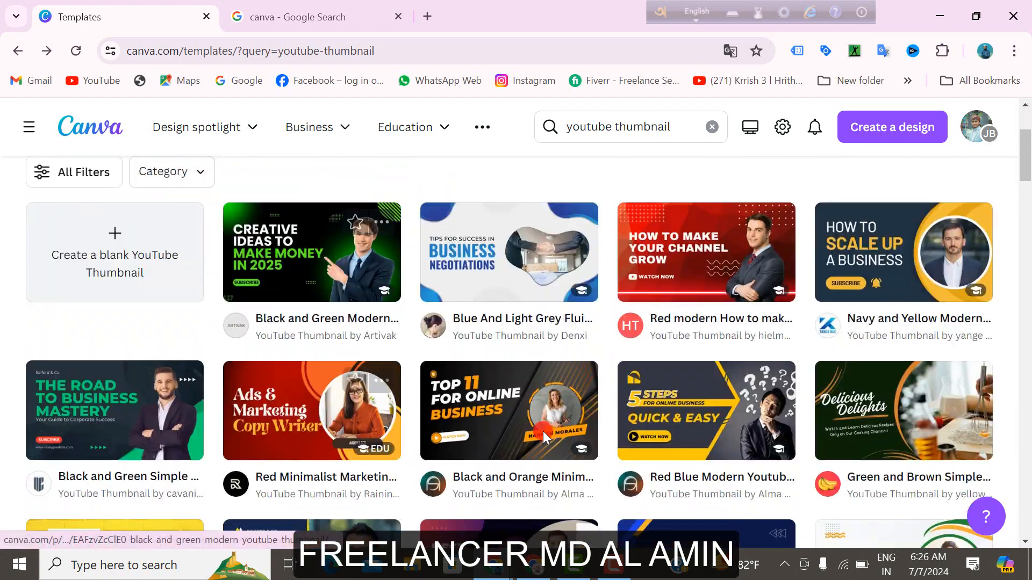
pyautogui.click(856, 264)
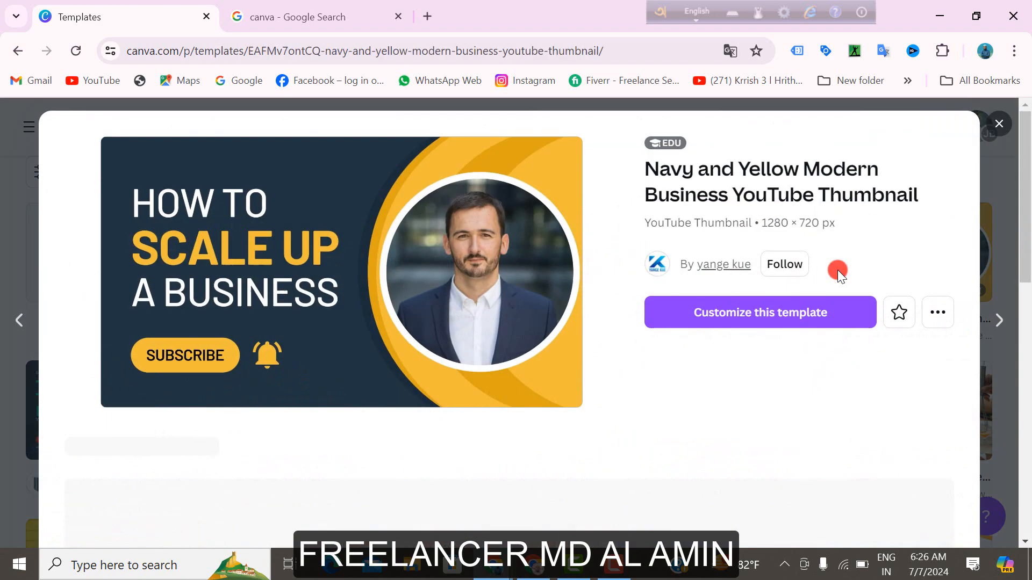
pyautogui.click(764, 313)
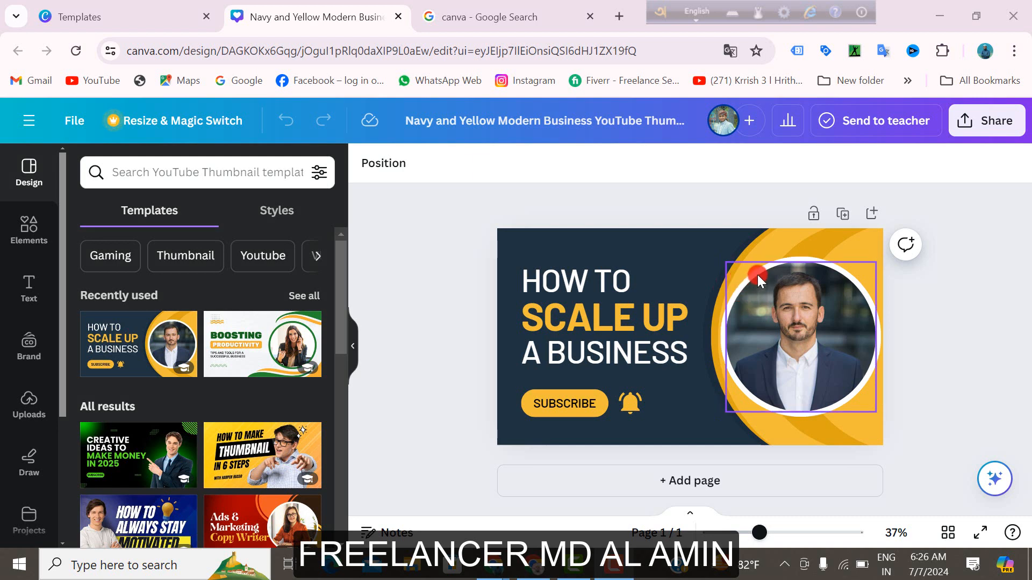
# Step: Delete the "HOW TO" text from the thumbnail design
pyautogui.click(764, 325)
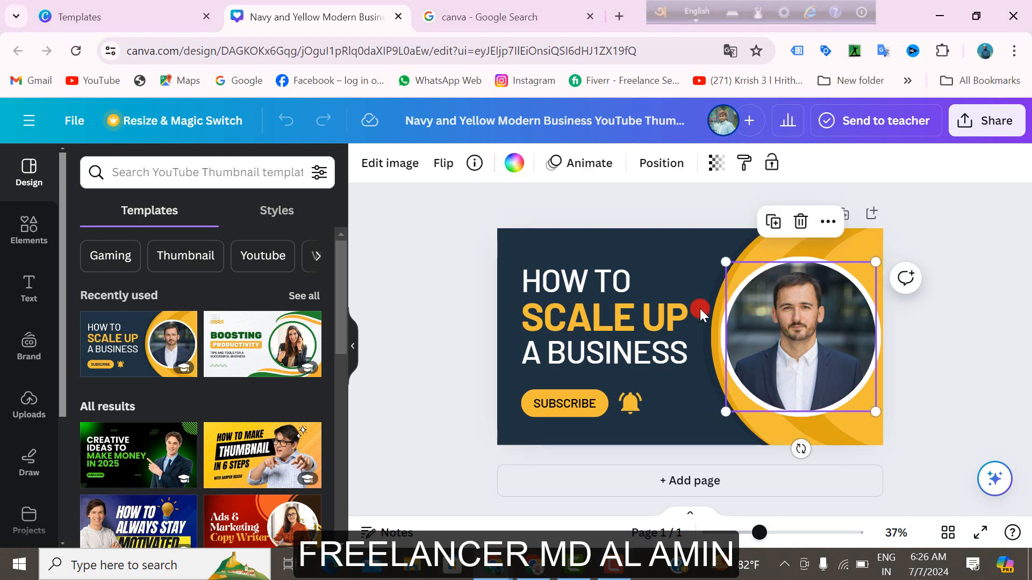
pyautogui.click(585, 274)
pyautogui.click(604, 223)
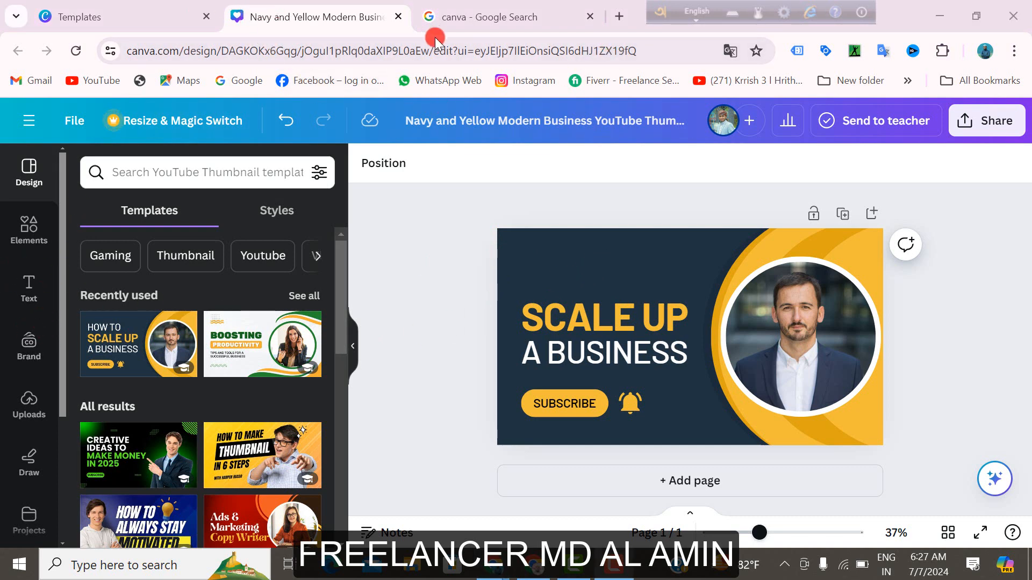
# Step: Search Google for "vodiq pik" in a new browser tab and look through the vidIQ logo images
pyautogui.click(621, 22)
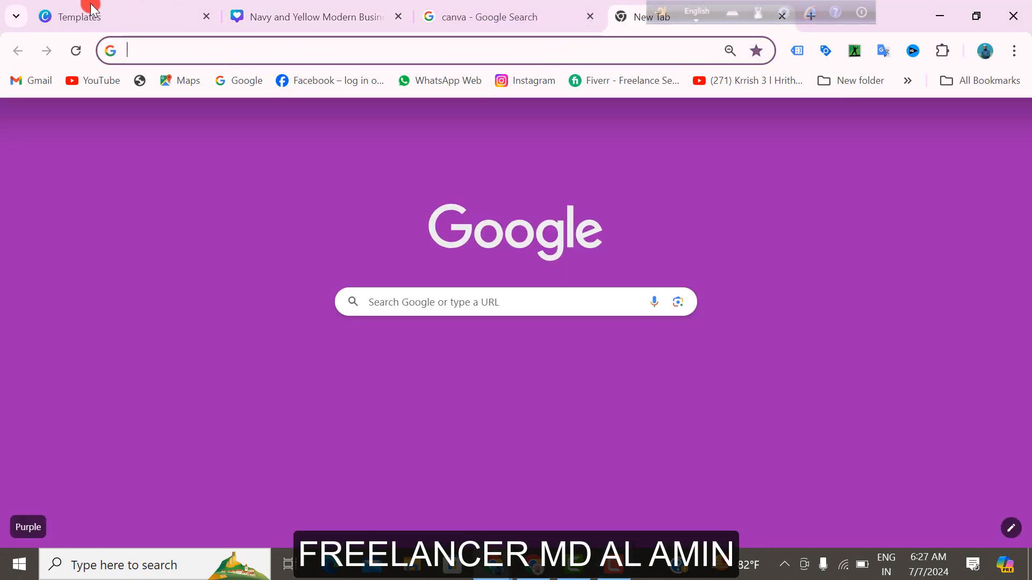
pyautogui.click(134, 50)
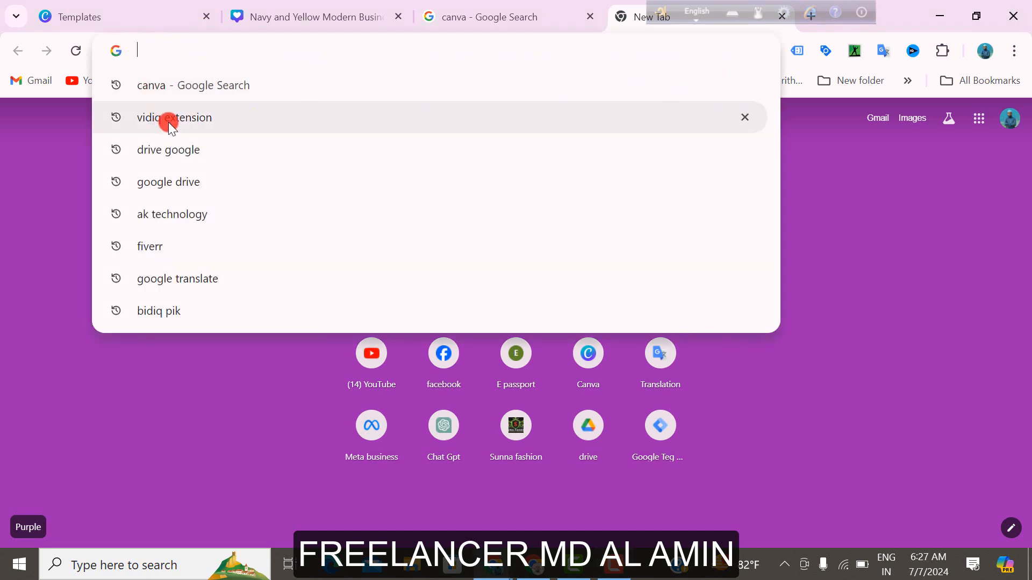
pyautogui.write('vo')
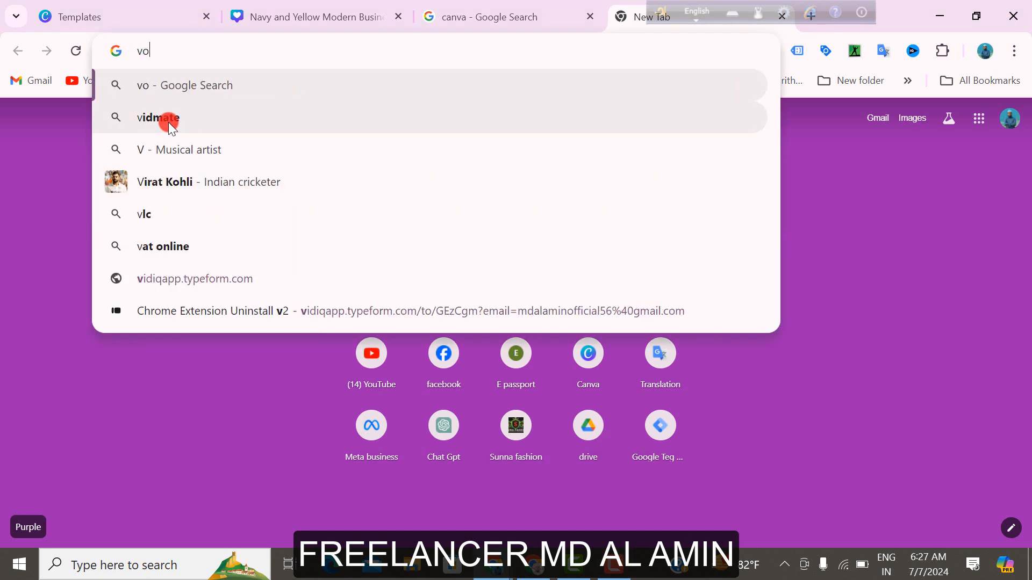
pyautogui.write('di')
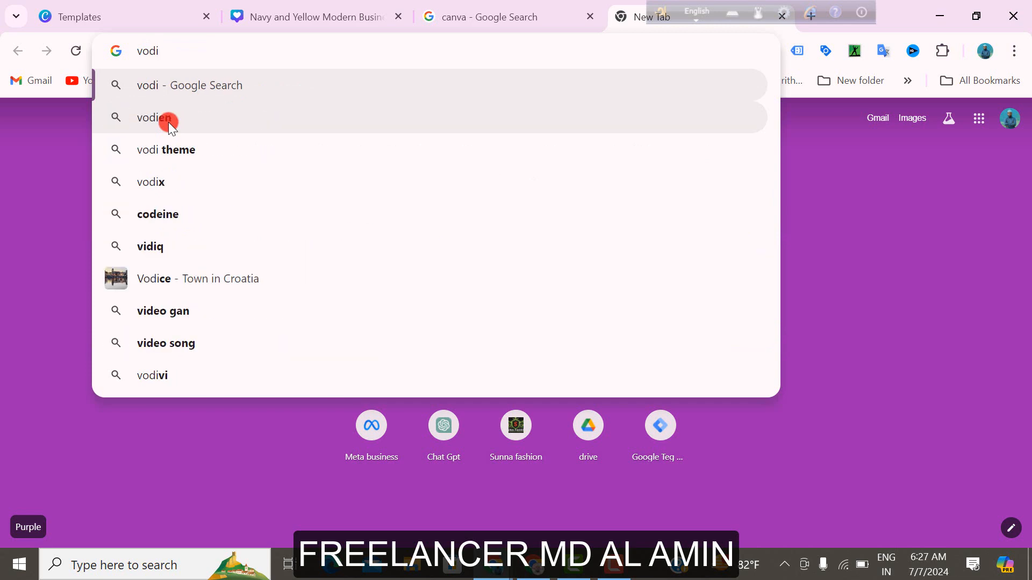
pyautogui.write('q pik')
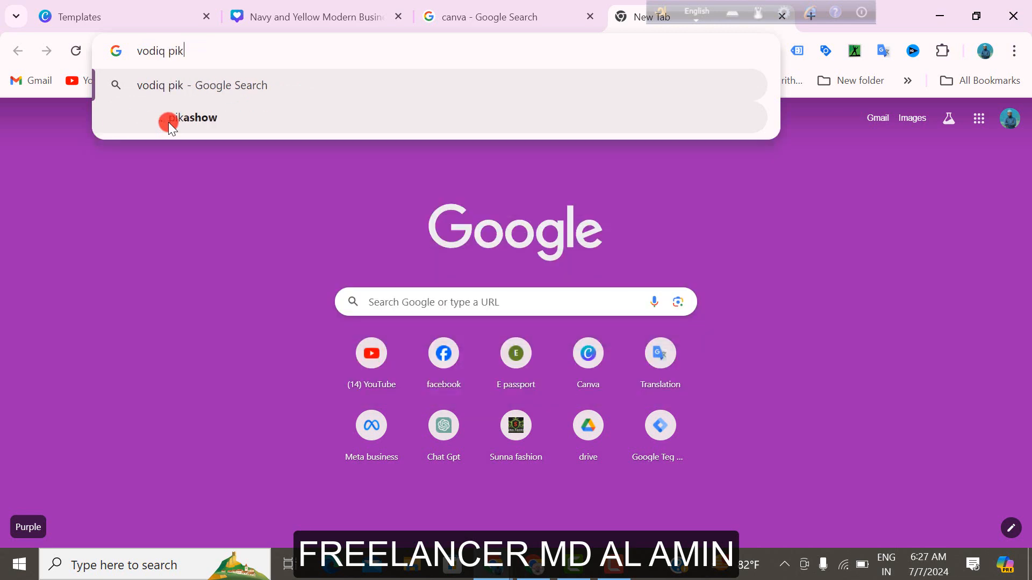
pyautogui.press('Return')
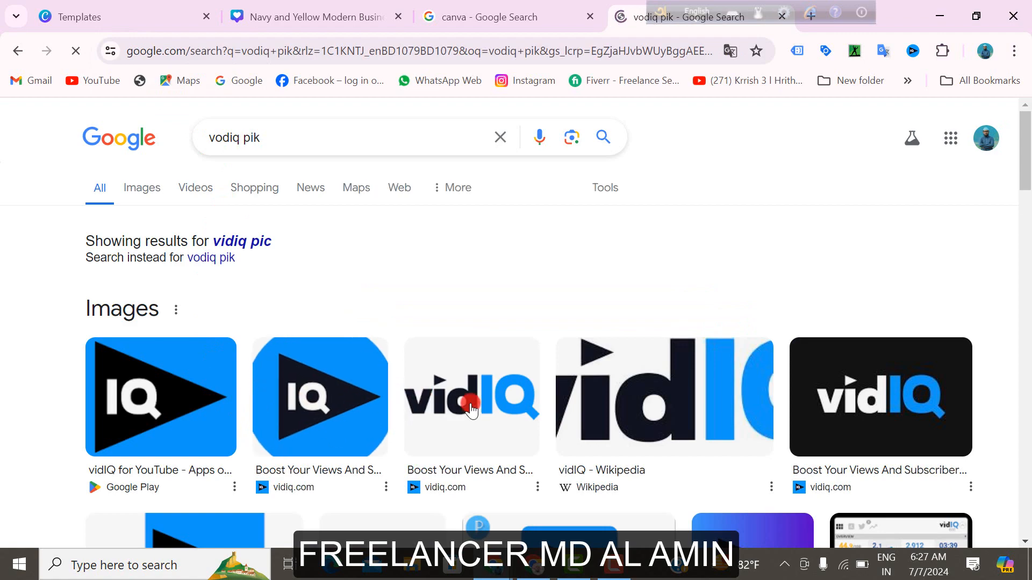
pyautogui.scroll(-5, 471, 410)
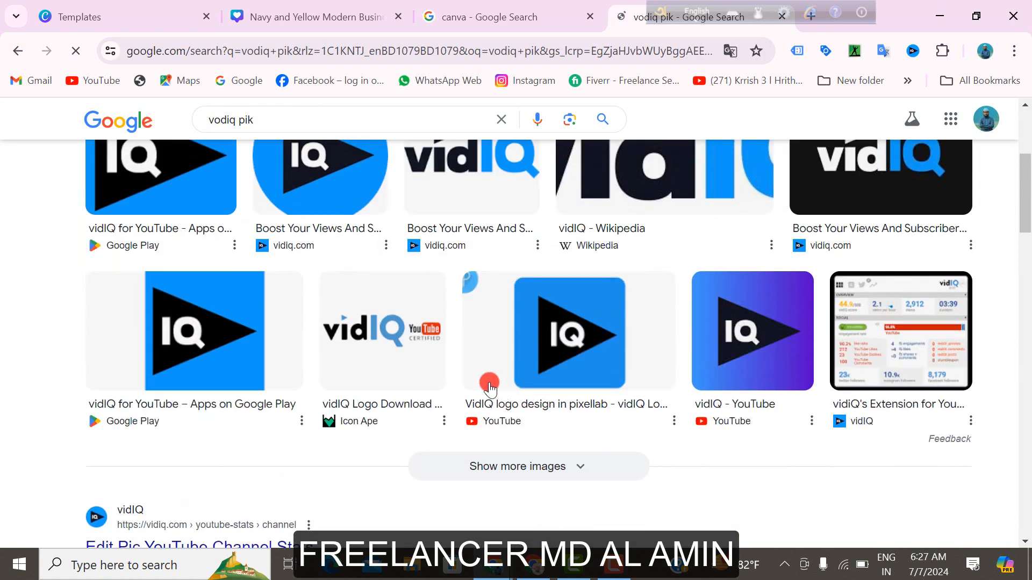
pyautogui.scroll(5, 489, 385)
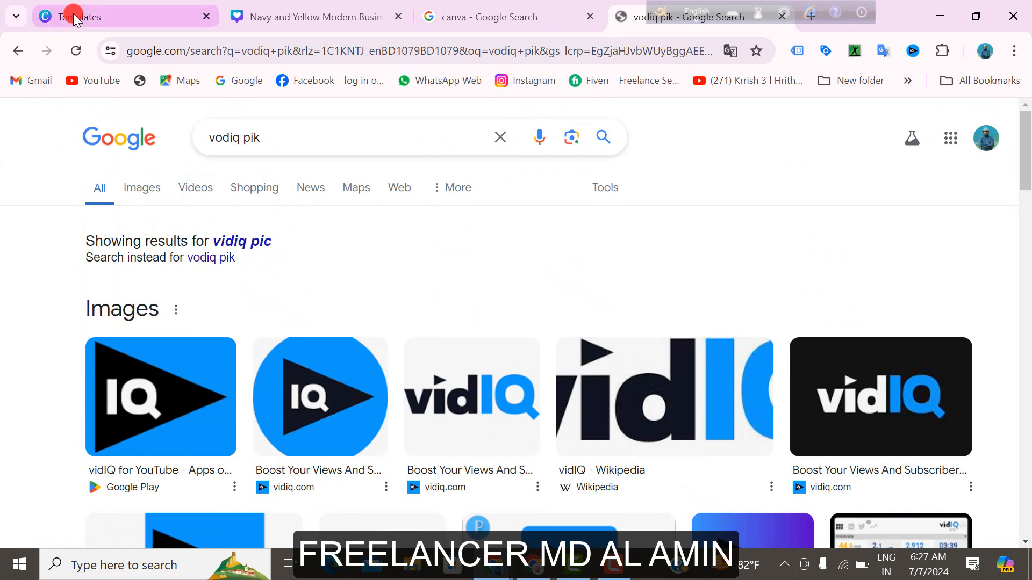
# Step: Return to the thumbnail design and place the uploaded vidIQ logo, scaled down, in its upper-left corner above "SCALE UP"
pyautogui.click(73, 14)
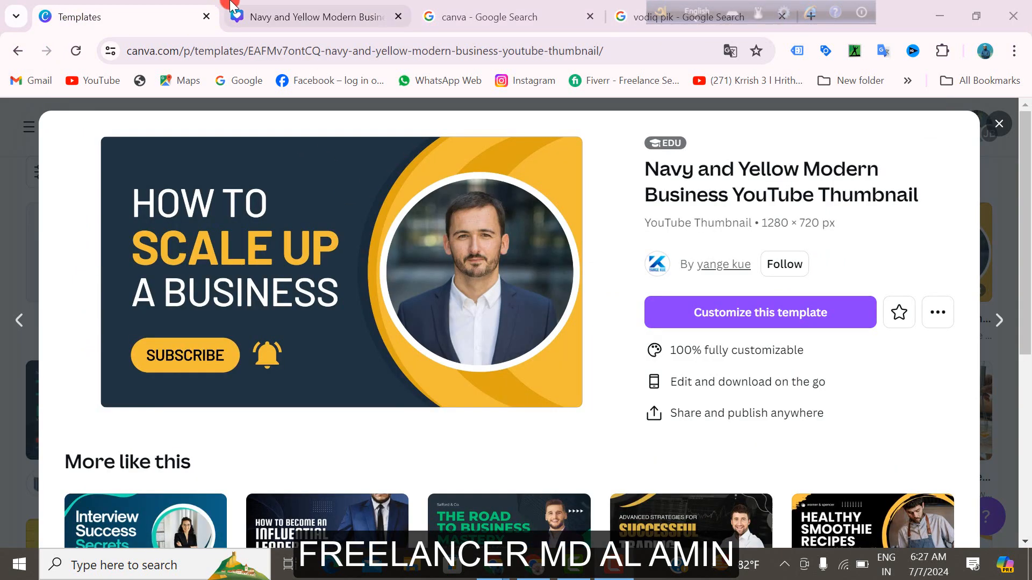
pyautogui.click(270, 24)
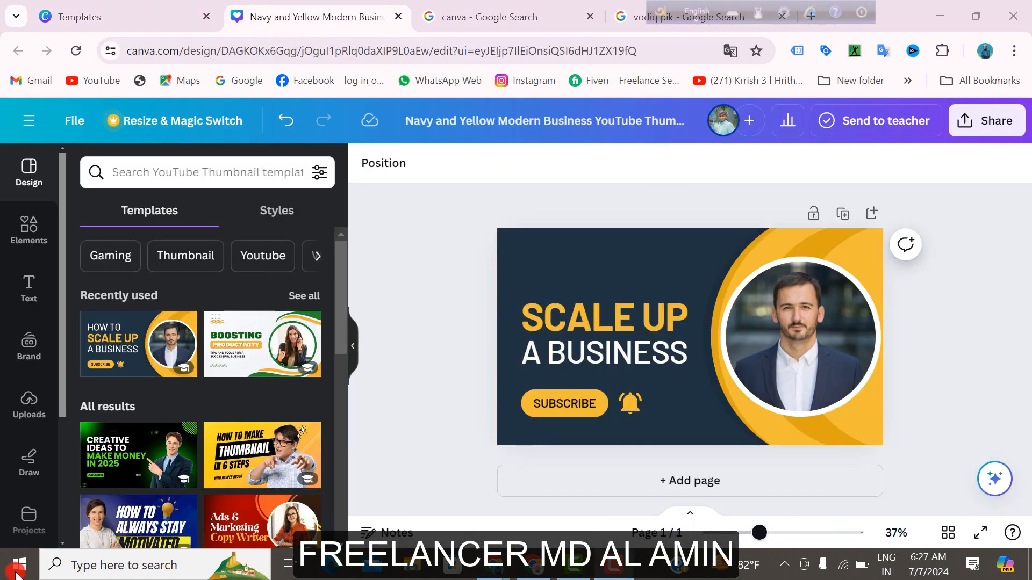
pyautogui.click(29, 403)
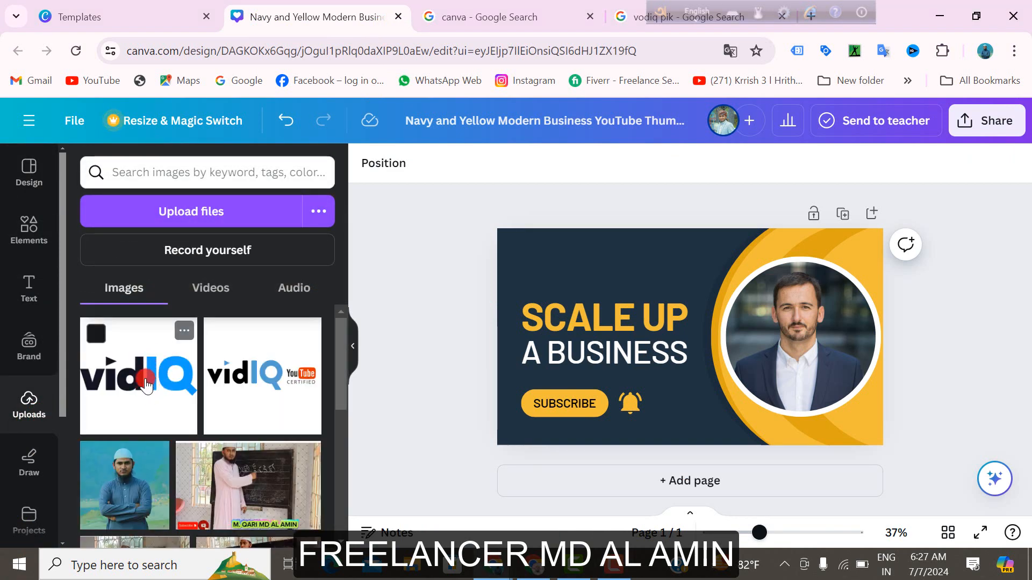
pyautogui.click(145, 385)
pyautogui.moveTo(684, 369); pyautogui.dragTo(566, 289)
pyautogui.moveTo(572, 326); pyautogui.dragTo(573, 297)
pyautogui.moveTo(571, 221)
pyautogui.mouseDown()
pyautogui.moveTo(580, 230)
pyautogui.moveTo(568, 228)
pyautogui.moveTo(570, 238)
pyautogui.moveTo(500, 228)
pyautogui.moveTo(561, 234)
pyautogui.mouseUp()
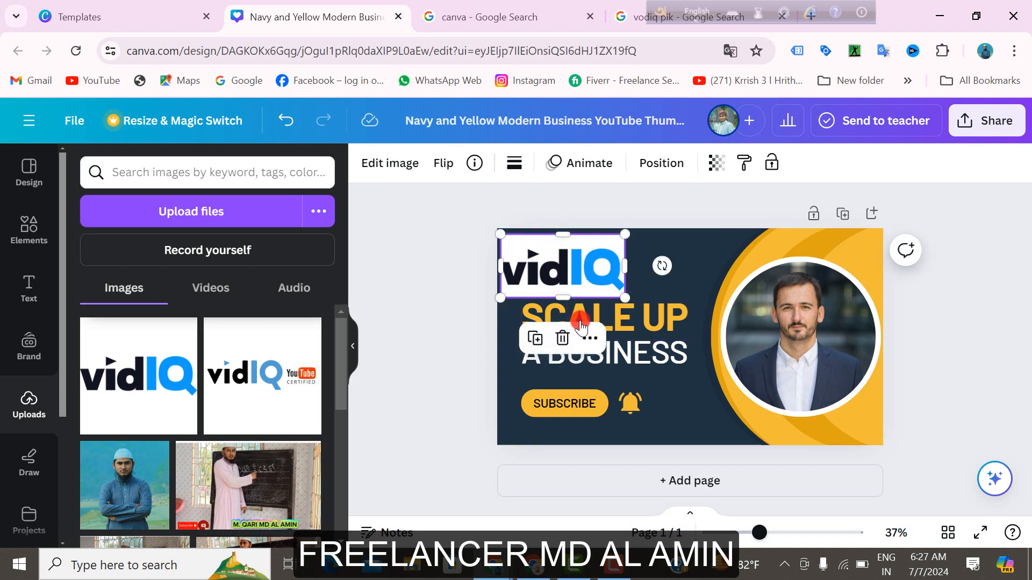
pyautogui.click(680, 259)
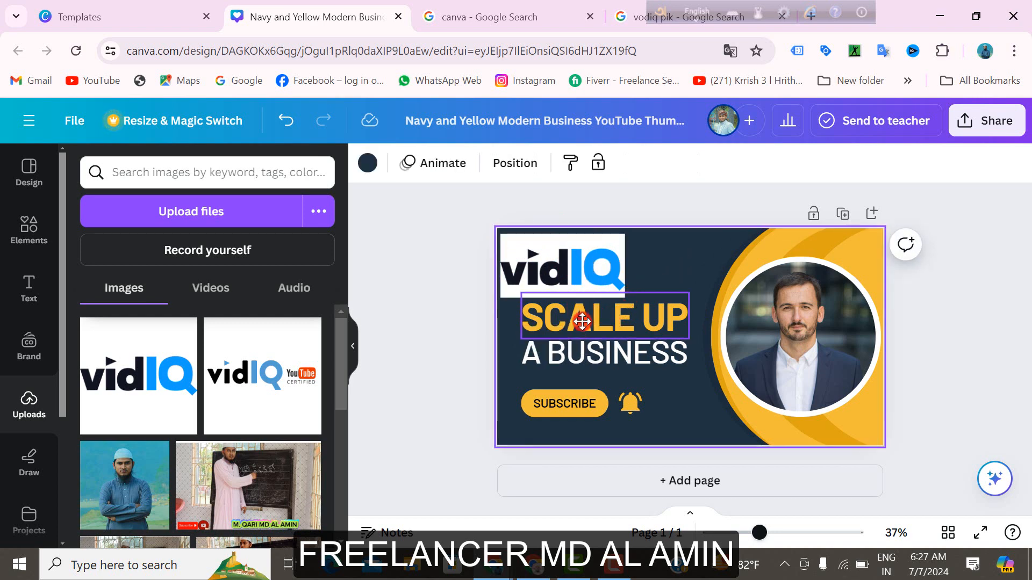
# Step: Move the "SCALE UP" text left and slightly down to line up under the vidIQ logo, and shrink the logo slightly
pyautogui.moveTo(598, 318); pyautogui.dragTo(578, 323)
pyautogui.click(652, 271)
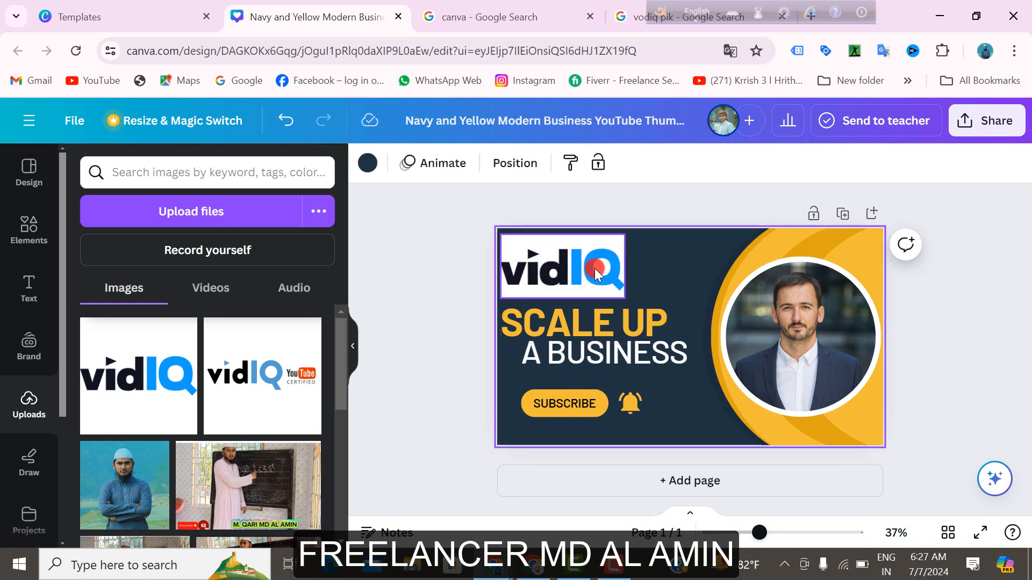
pyautogui.click(589, 272)
pyautogui.moveTo(618, 290); pyautogui.dragTo(612, 287)
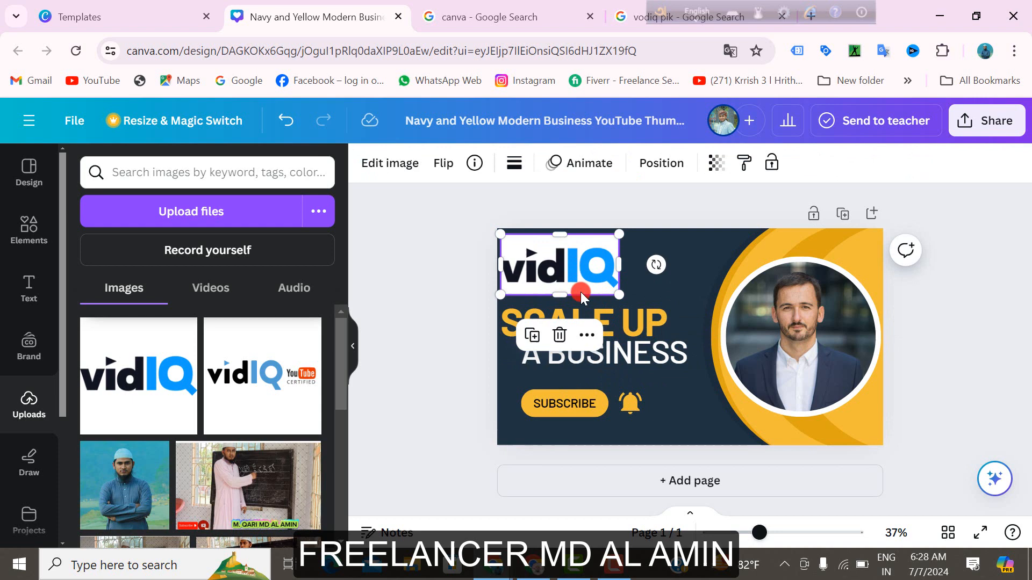
pyautogui.click(645, 266)
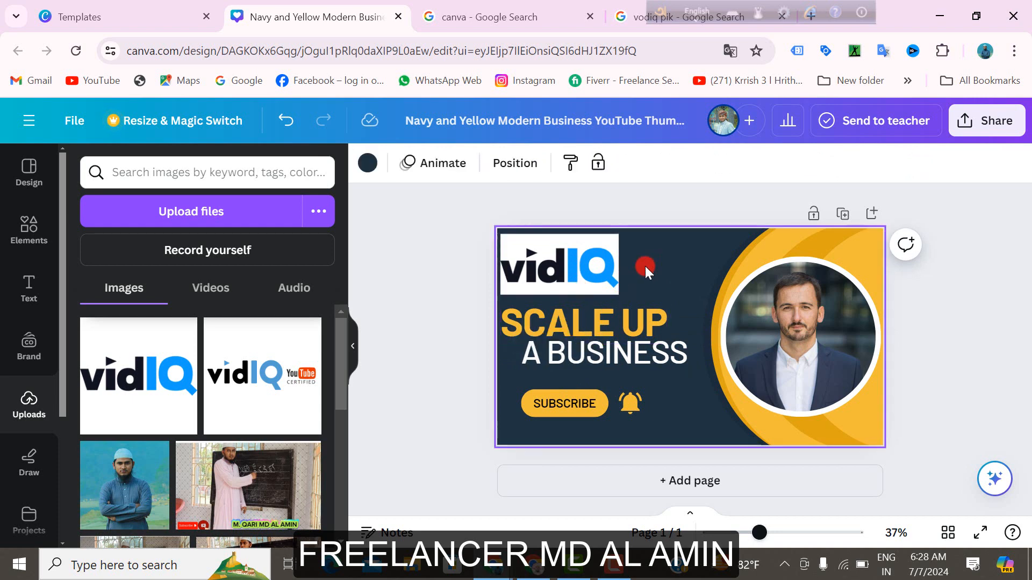
# Step: Add a heading text box to the thumbnail and replace its placeholder text with "s"
pyautogui.click(30, 301)
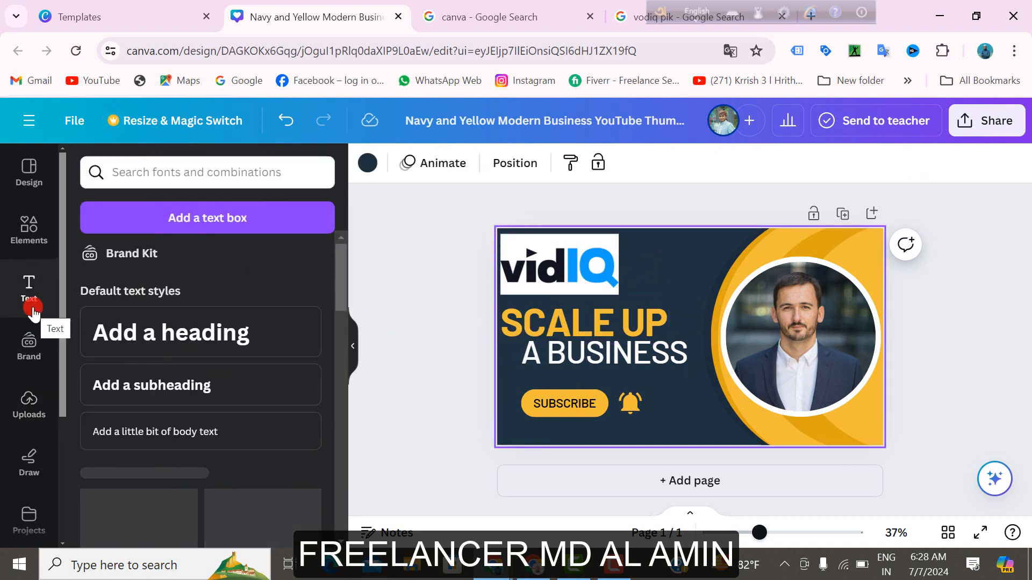
pyautogui.click(154, 336)
pyautogui.doubleClick(640, 349)
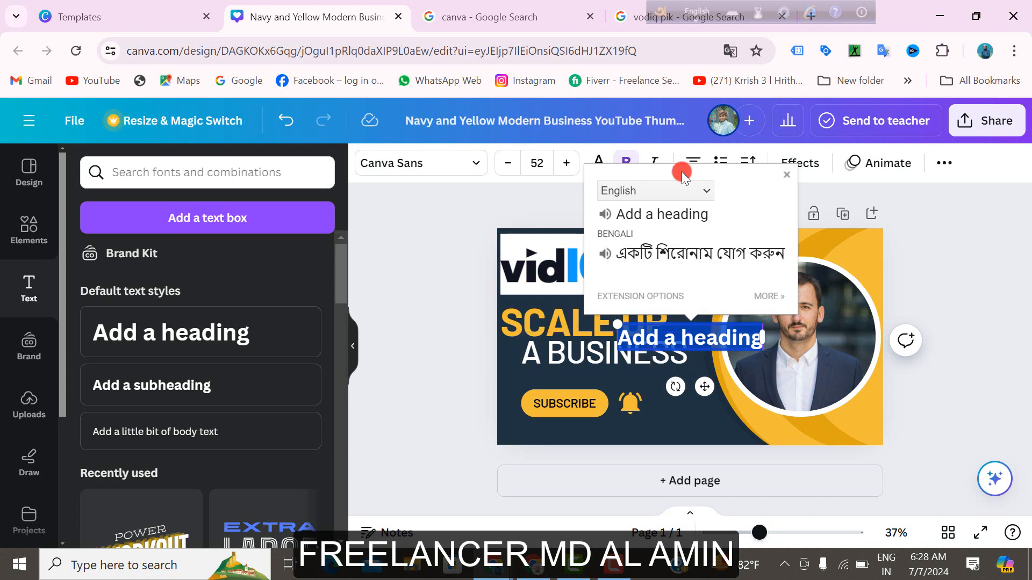
pyautogui.tripleClick(661, 335)
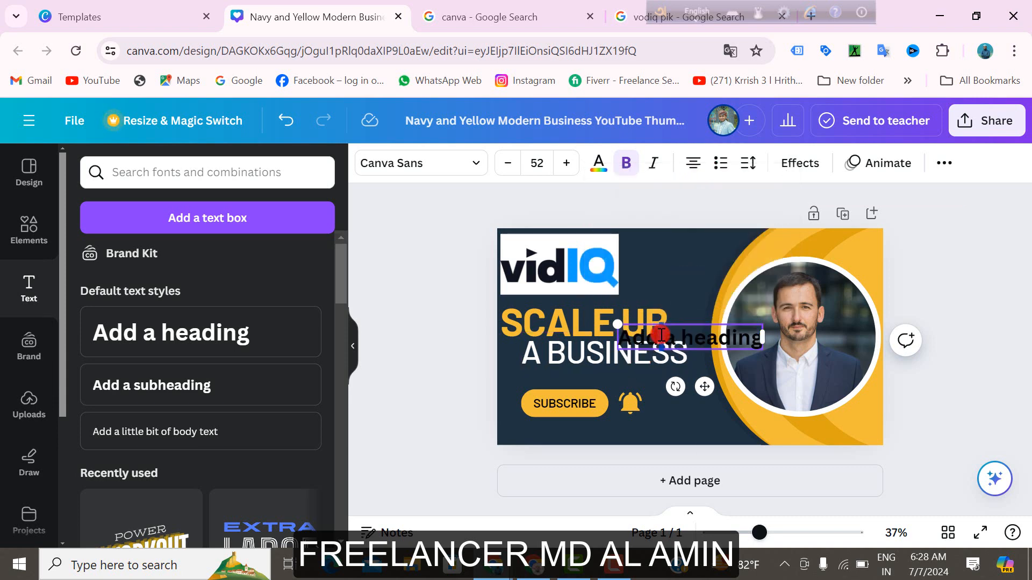
pyautogui.write('s')
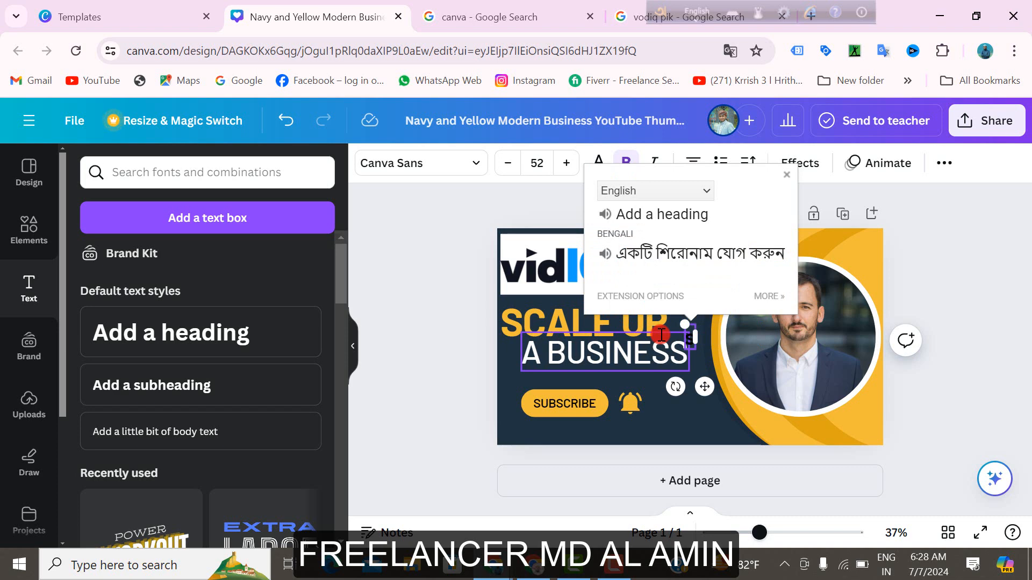
pyautogui.click(695, 334)
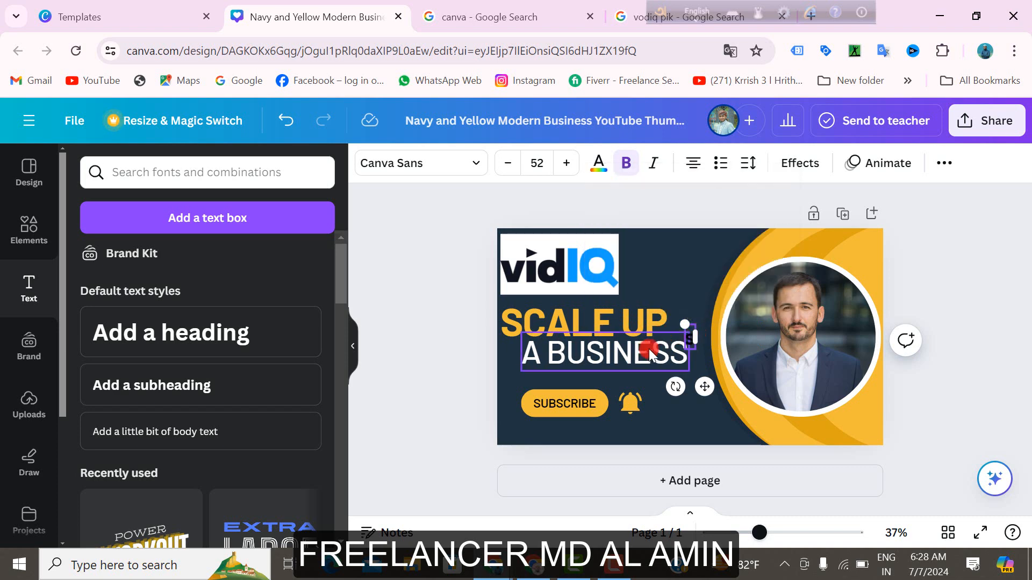
# Step: Add a second heading to the thumbnail and enter "diye" as its text
pyautogui.click(212, 341)
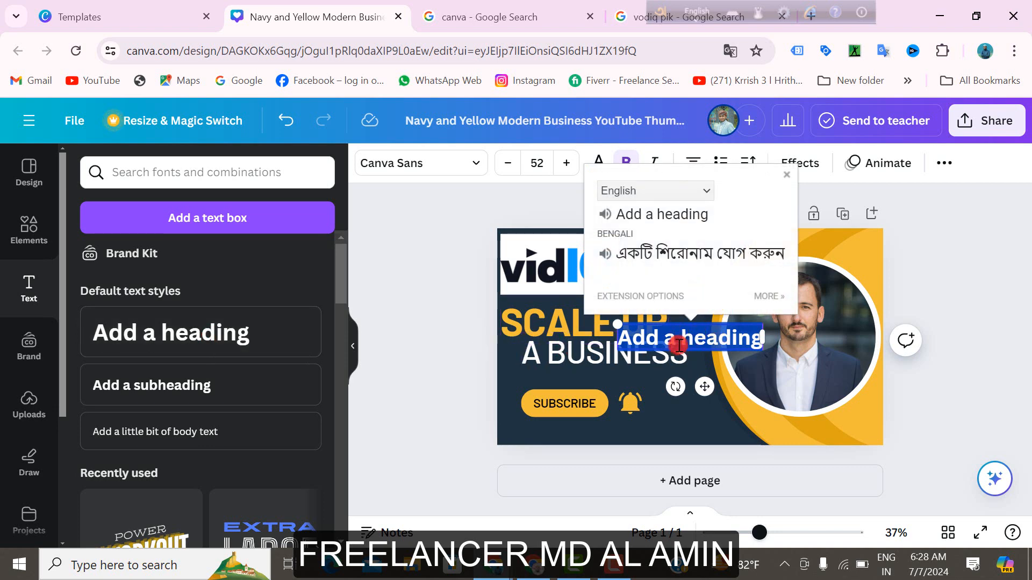
pyautogui.hotkey('ctrl', 'z')
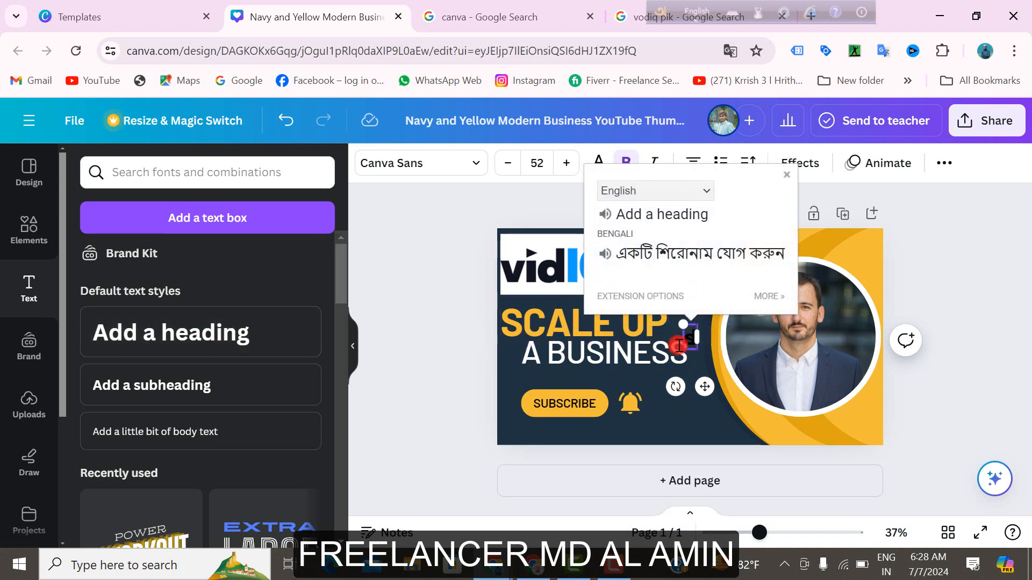
pyautogui.write('diye')
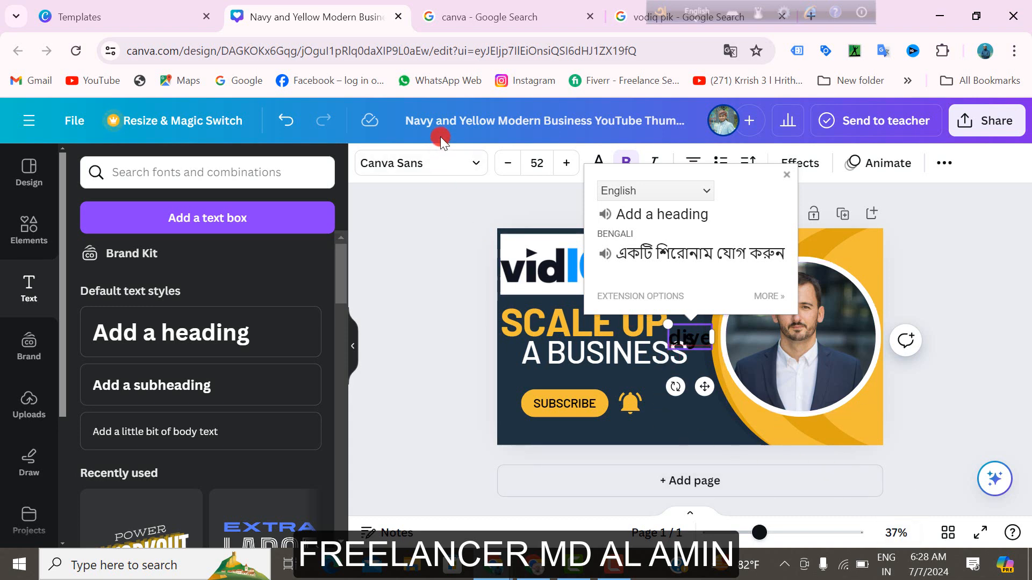
# Step: Switch text input to Bangla and trim the second heading's text back to "d"
pyautogui.press('F12')
pyautogui.write('d')
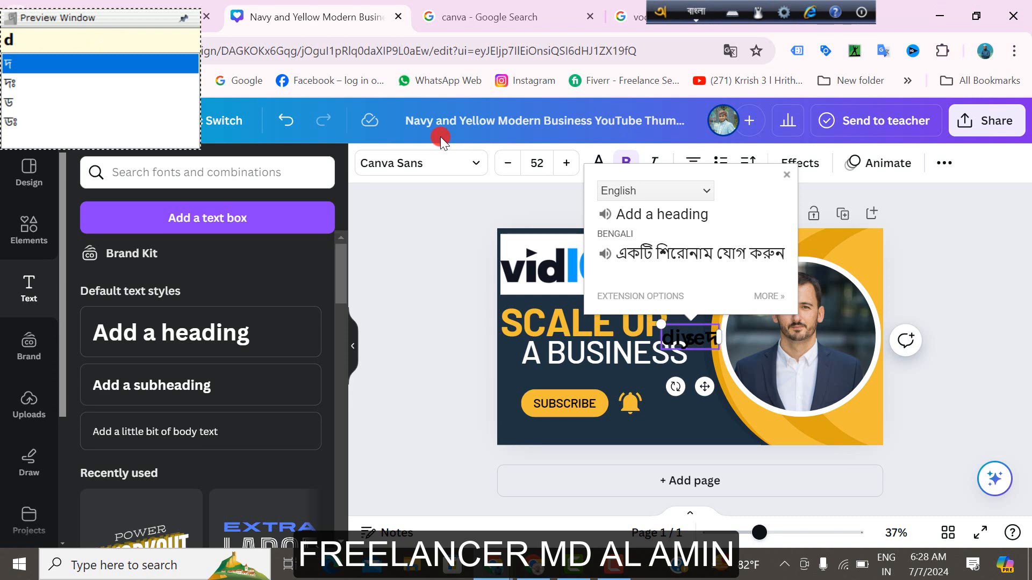
pyautogui.press('BackSpace')
pyautogui.press('BackSpace')
pyautogui.press('BackSpace')
pyautogui.press('BackSpace')
pyautogui.press('BackSpace')
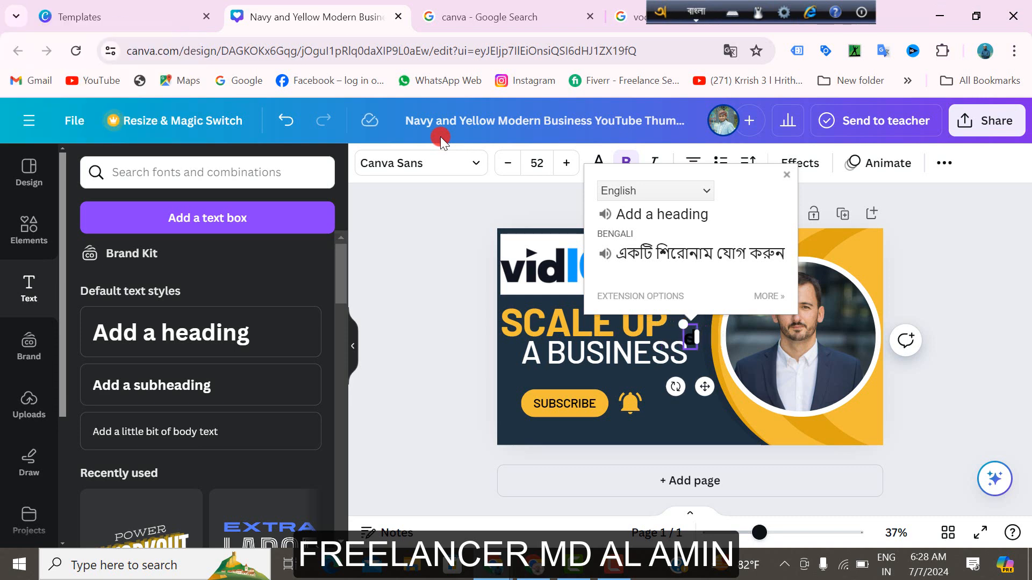
# Step: Move the "d" heading away from "A BUSINESS" onto the man's portrait
pyautogui.click(686, 337)
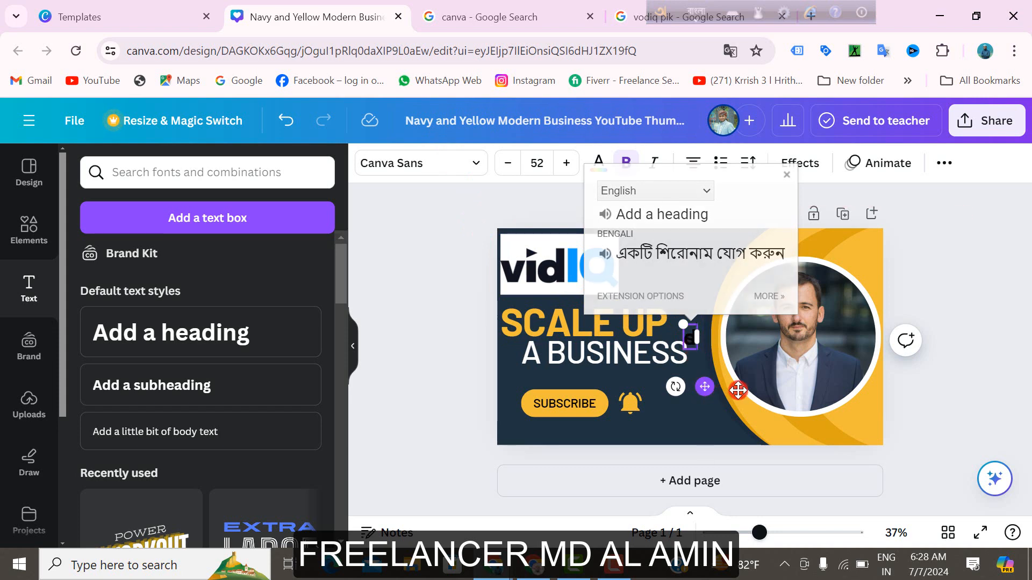
pyautogui.moveTo(704, 386); pyautogui.dragTo(794, 404)
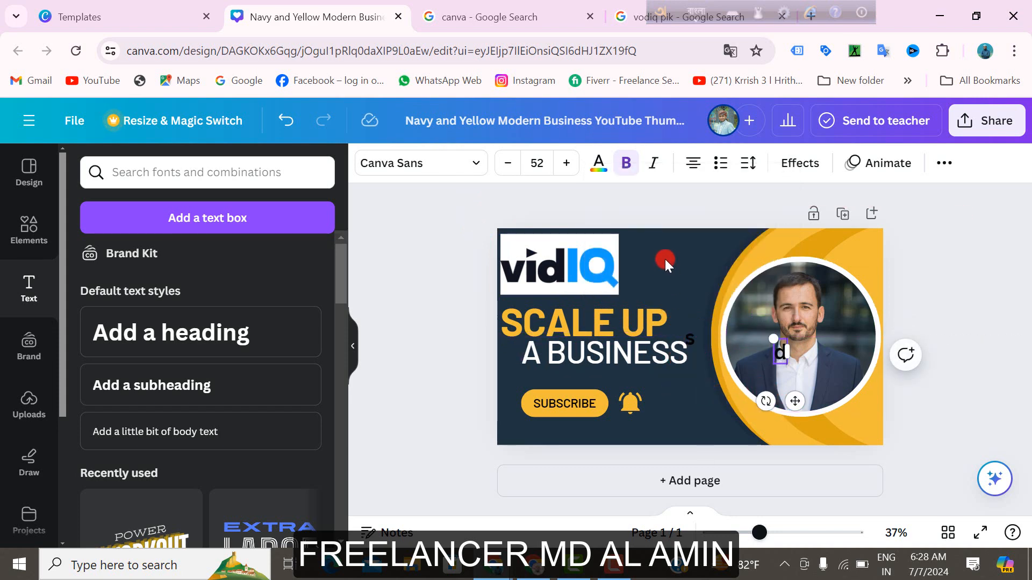
pyautogui.click(818, 356)
pyautogui.click(779, 356)
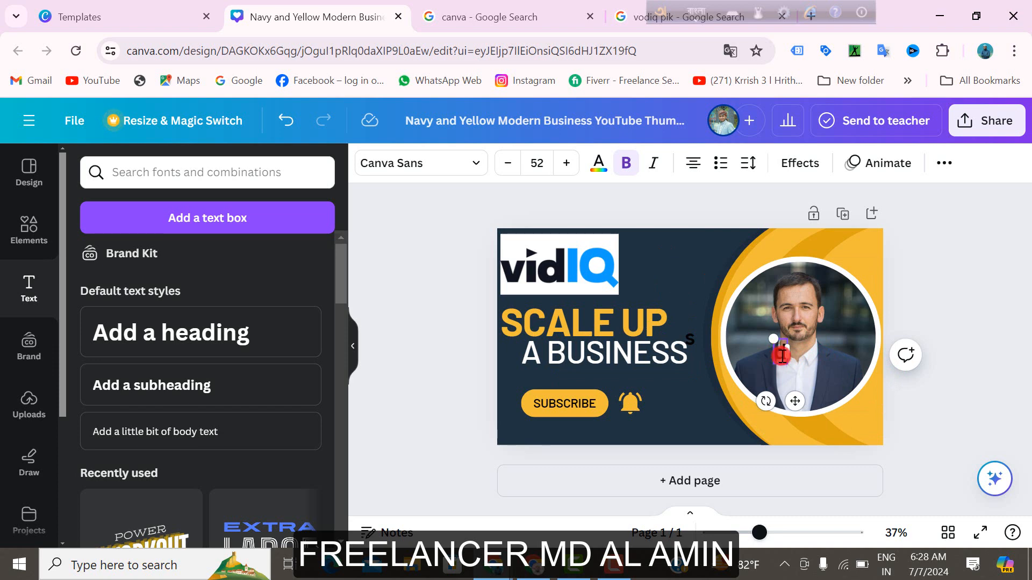
# Step: Change the "d" heading's text color to light grey #D7CDCD
pyautogui.doubleClick(781, 356)
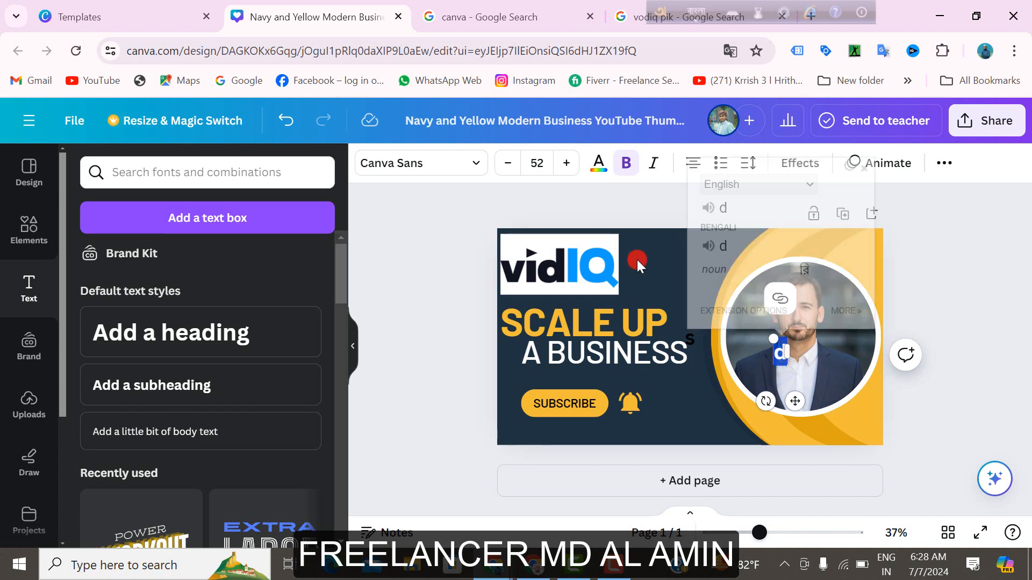
pyautogui.click(597, 171)
pyautogui.scroll(-2, 184, 322)
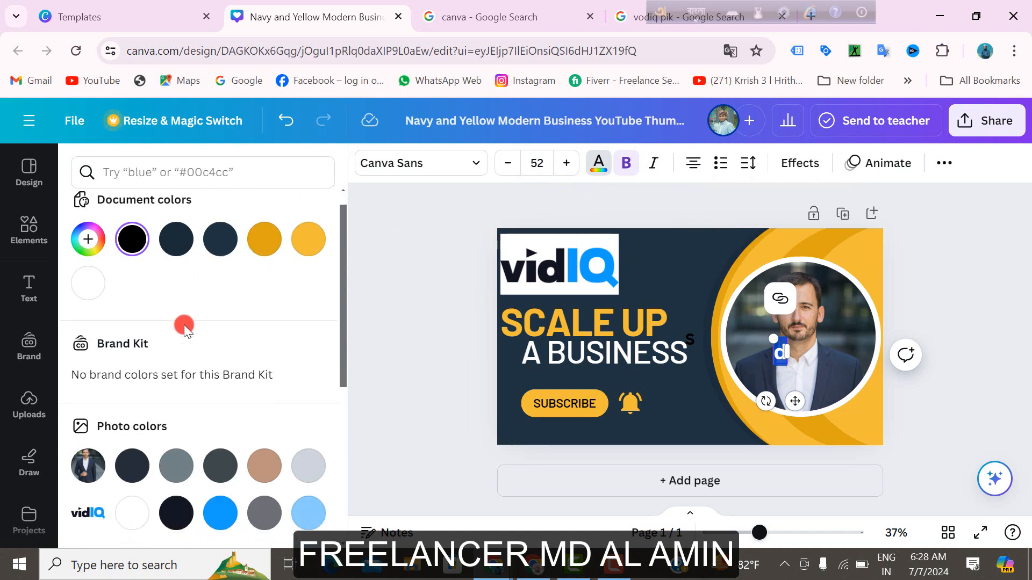
pyautogui.scroll(1, 106, 306)
pyautogui.click(89, 304)
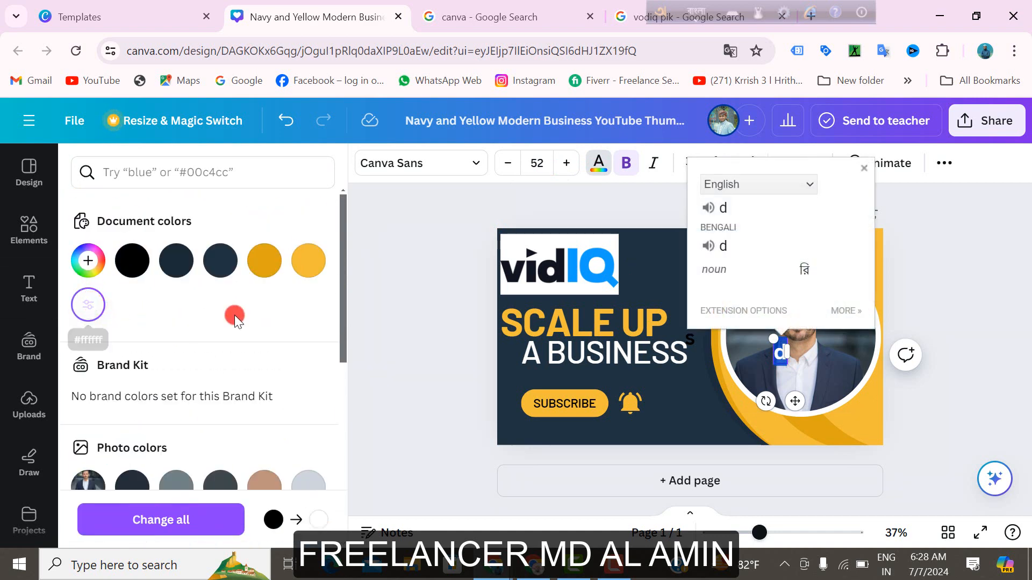
pyautogui.click(88, 305)
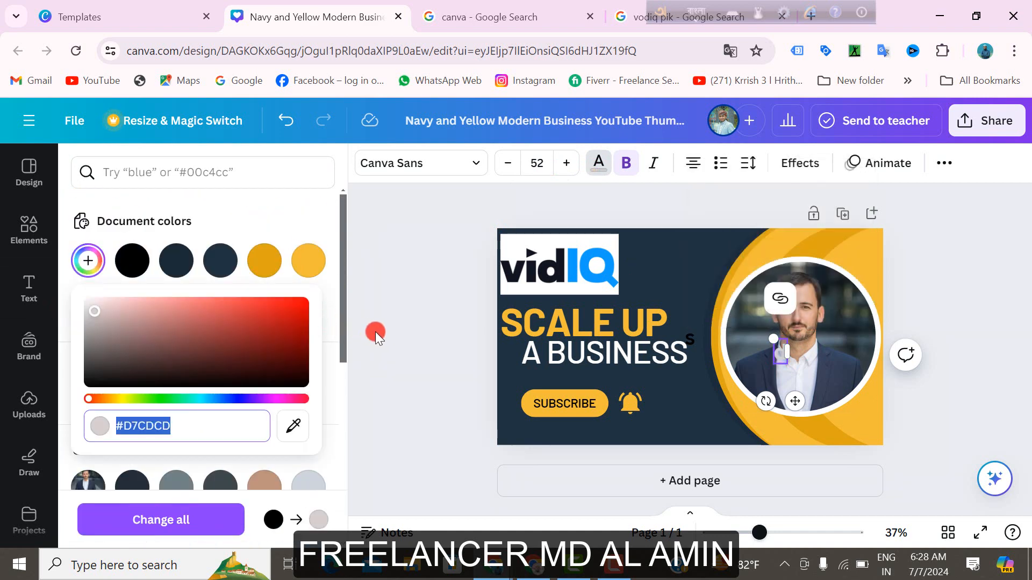
pyautogui.click(590, 349)
# Step: Move the "d" heading to the space beside "SCALE UP" and replace its text with the Bangla word "দিয়ে"
pyautogui.moveTo(793, 399); pyautogui.dragTo(739, 381)
pyautogui.moveTo(740, 385); pyautogui.dragTo(705, 357)
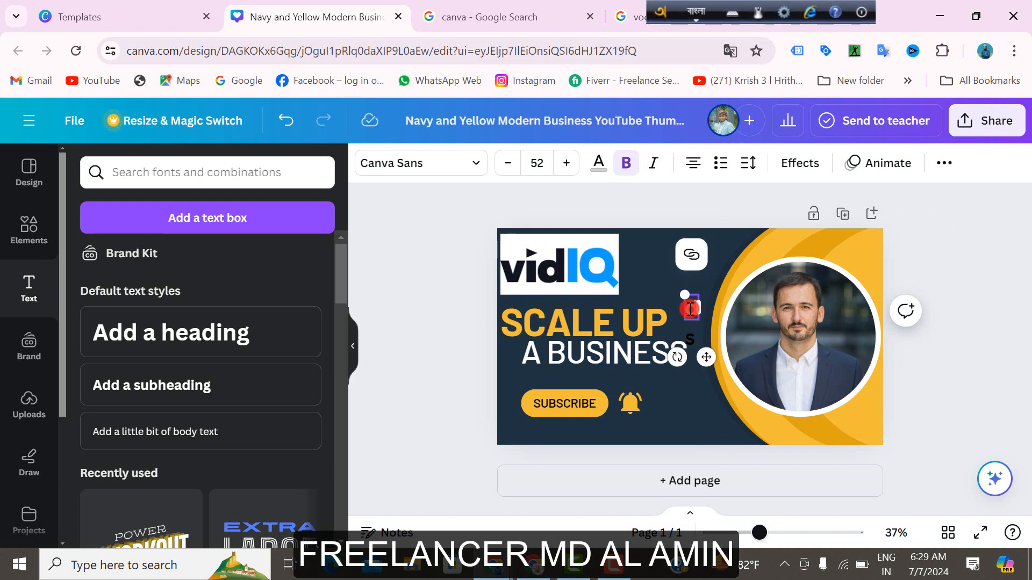
pyautogui.write('d')
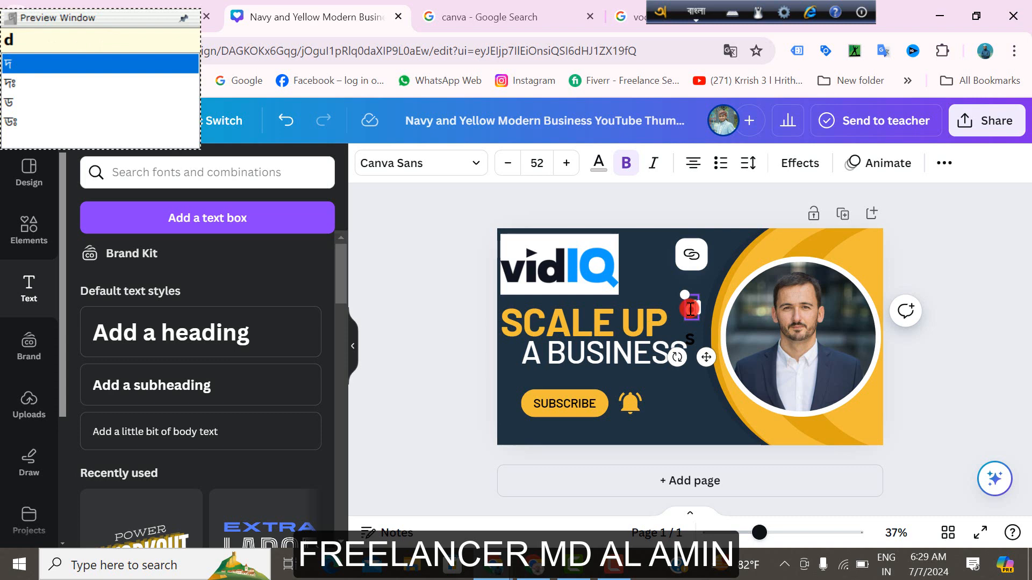
pyautogui.click(692, 311)
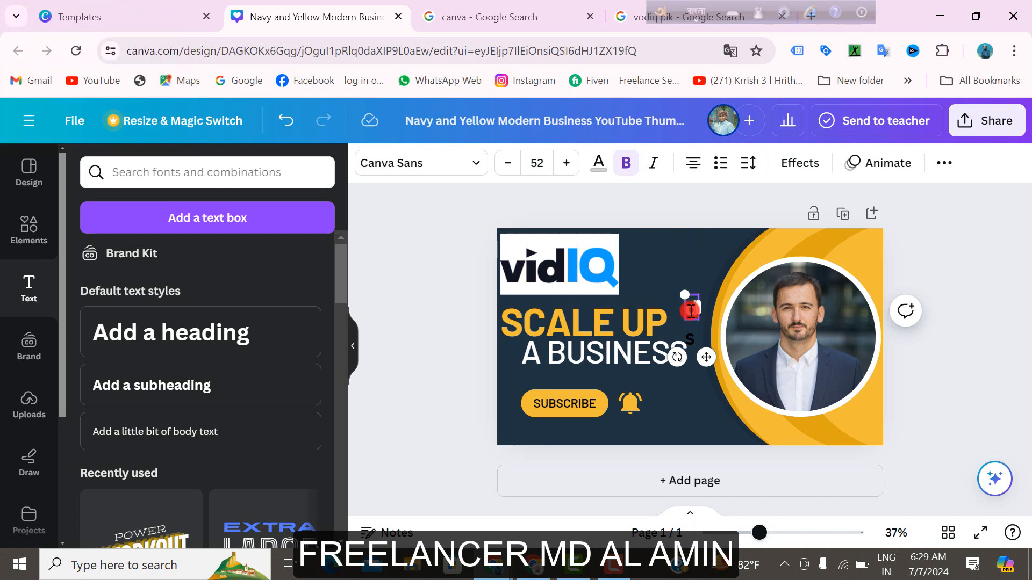
pyautogui.press('BackSpace')
pyautogui.write('diye')
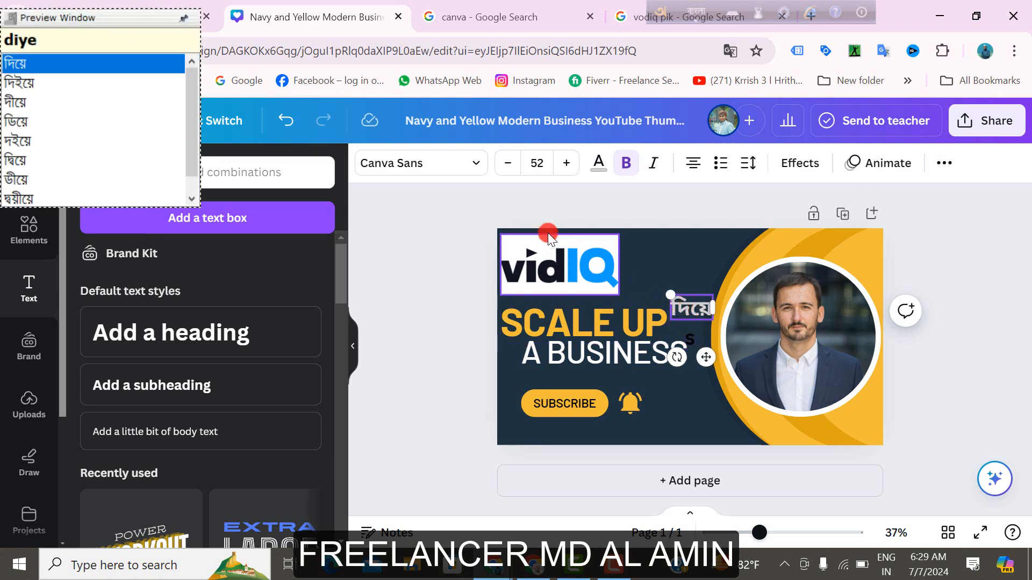
# Step: Increase the "দিয়ে" text to font size 95 and place it directly to the right of the vidIQ logo
pyautogui.click(564, 163)
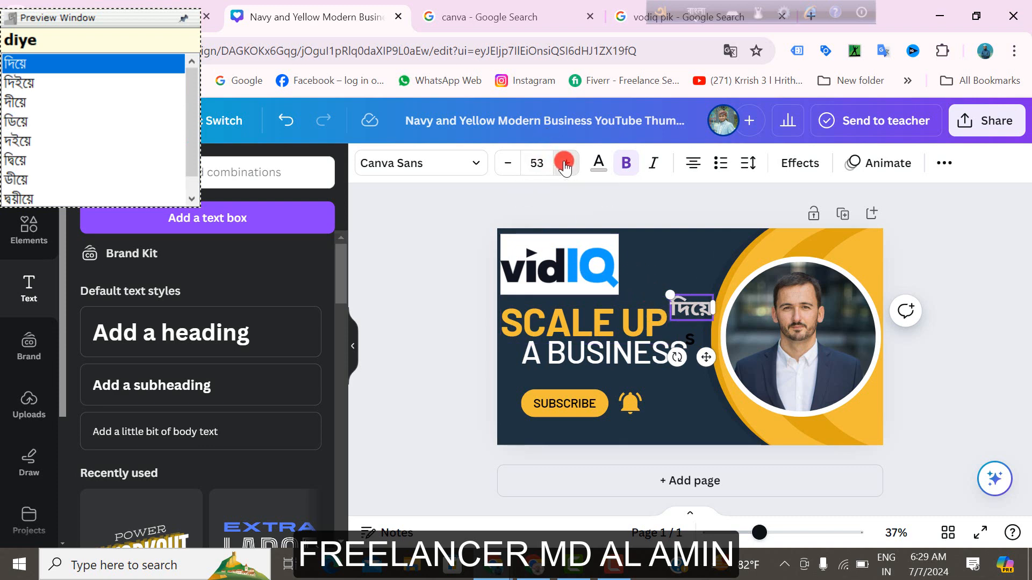
pyautogui.click(565, 164)
pyautogui.click(564, 163)
pyautogui.click(564, 164)
pyautogui.click(564, 163)
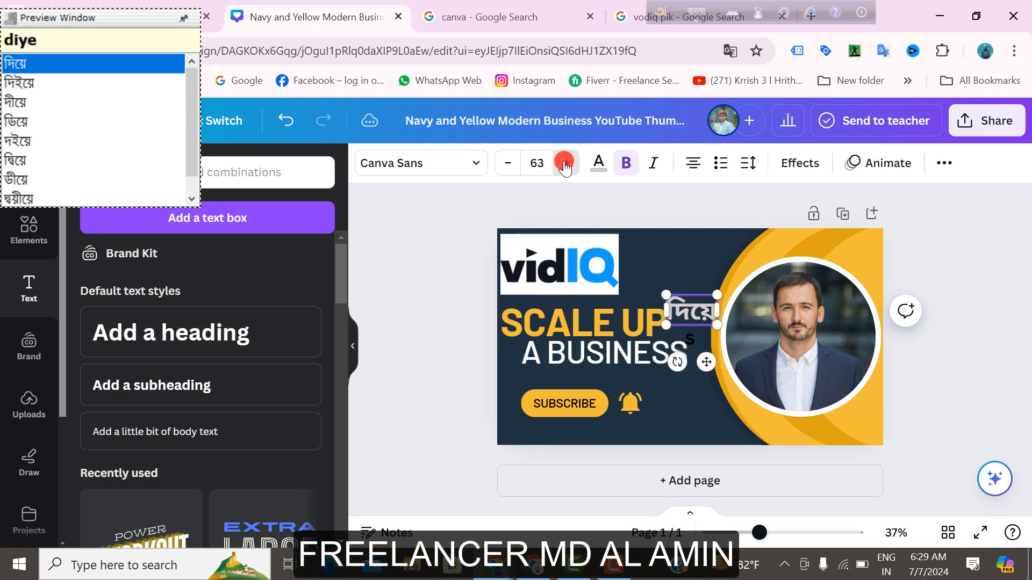
pyautogui.click(565, 164)
pyautogui.click(564, 163)
pyautogui.click(564, 163)
pyautogui.click(564, 164)
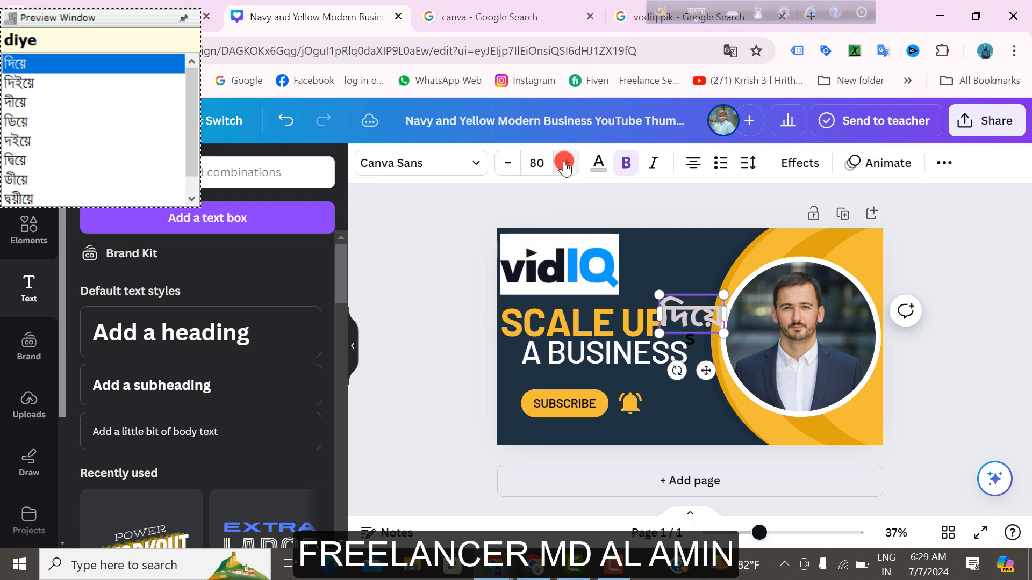
pyautogui.click(565, 163)
pyautogui.click(565, 163)
pyautogui.click(565, 163)
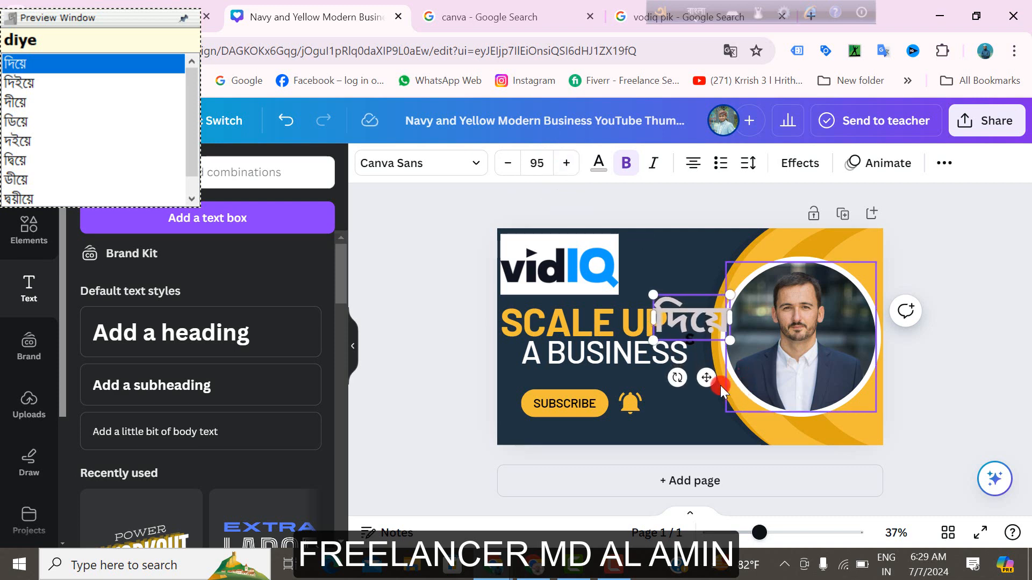
pyautogui.moveTo(706, 377); pyautogui.dragTo(685, 333)
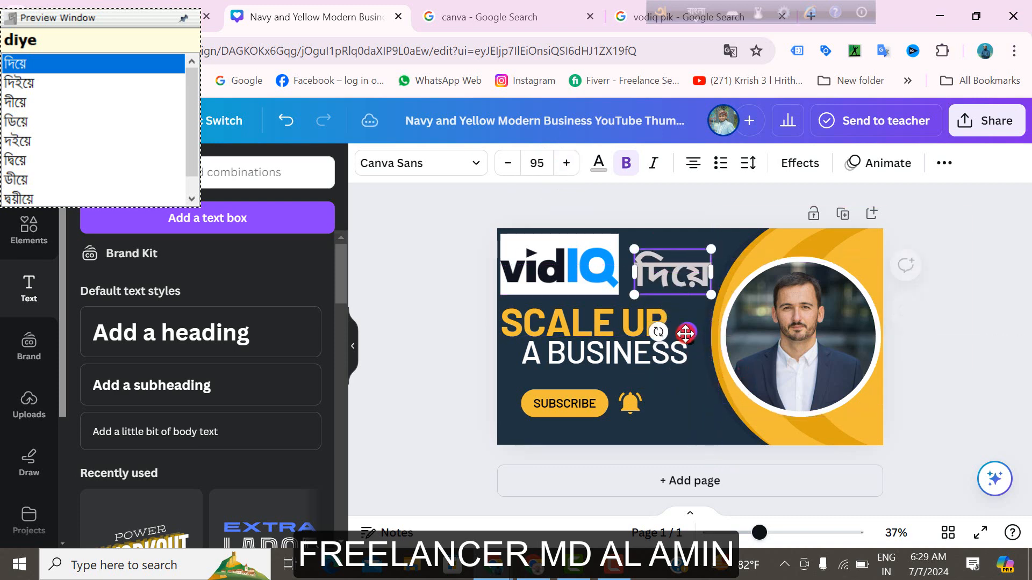
# Step: Change the "দিয়ে" text color to white and deselect the text
pyautogui.click(599, 162)
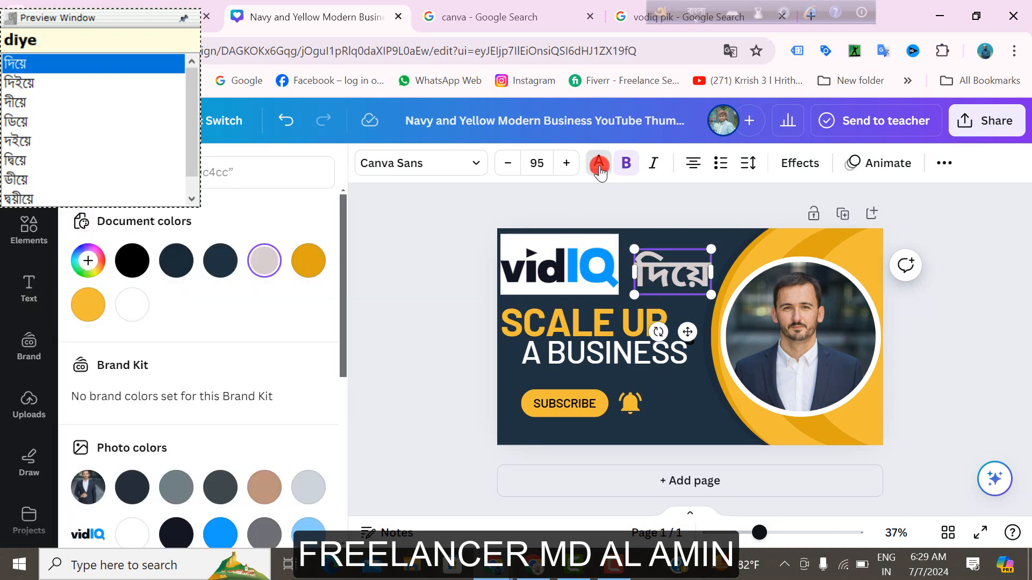
pyautogui.click(124, 319)
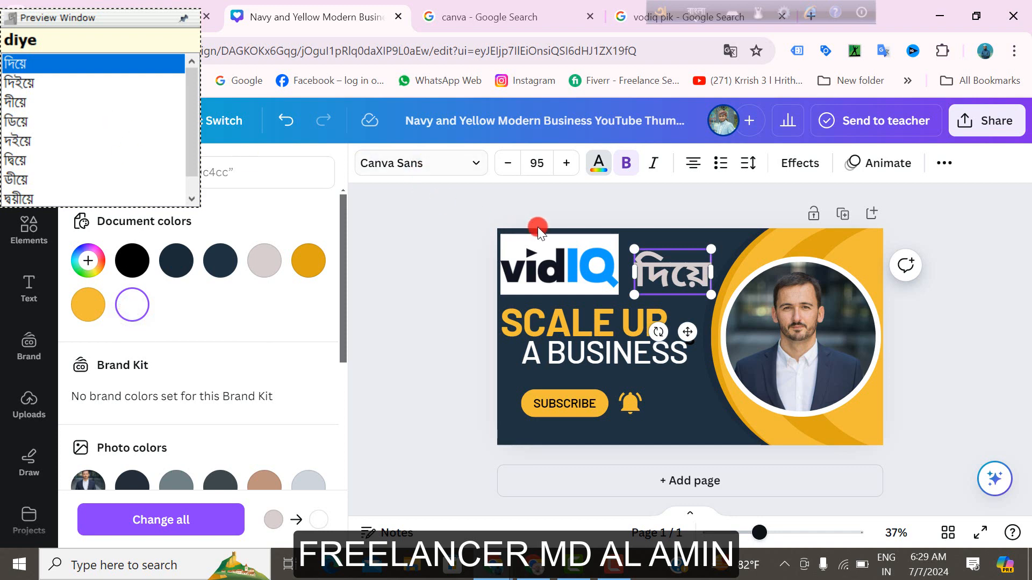
pyautogui.doubleClick(668, 279)
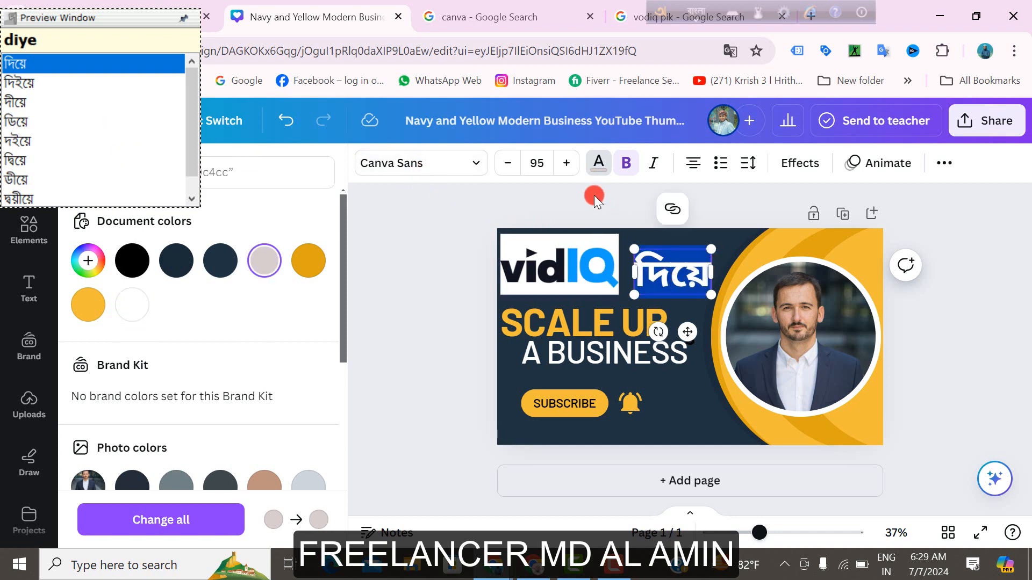
pyautogui.click(598, 162)
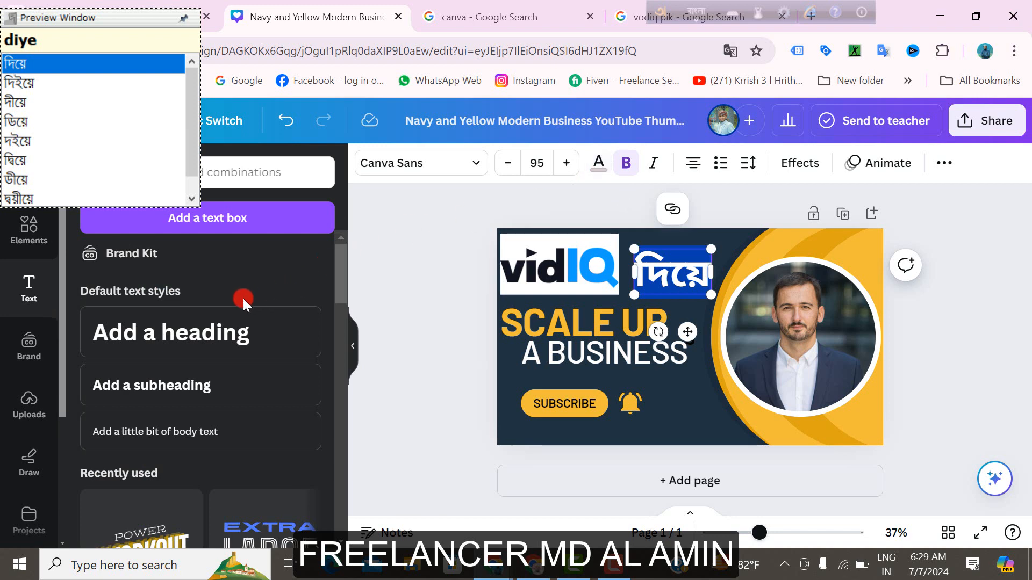
pyautogui.click(598, 162)
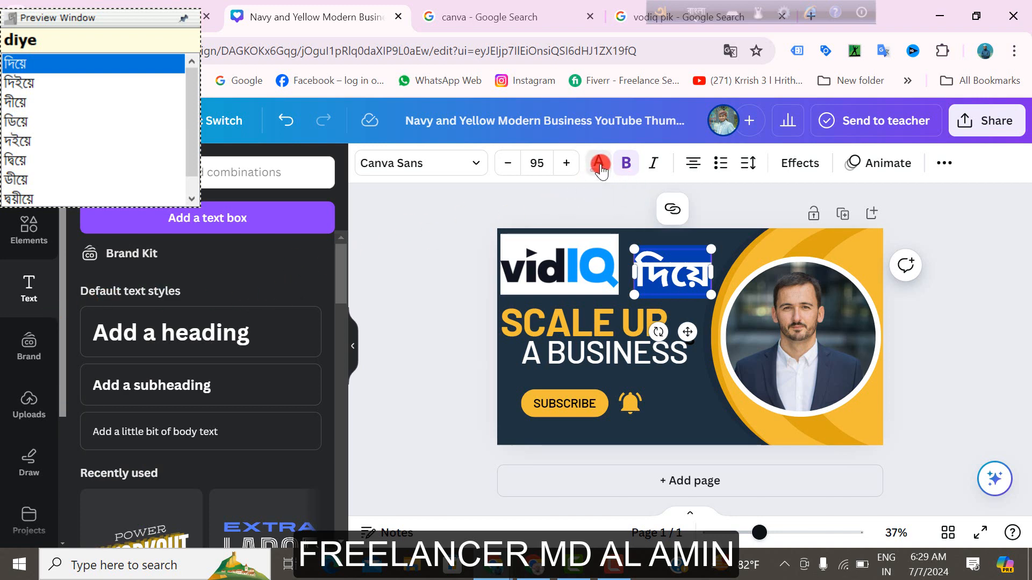
pyautogui.click(131, 307)
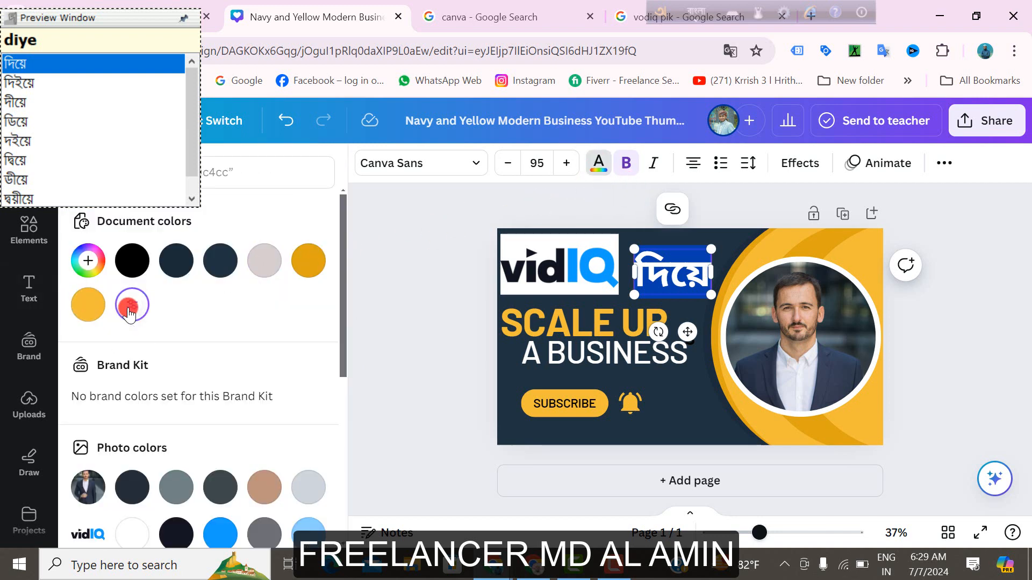
pyautogui.click(421, 308)
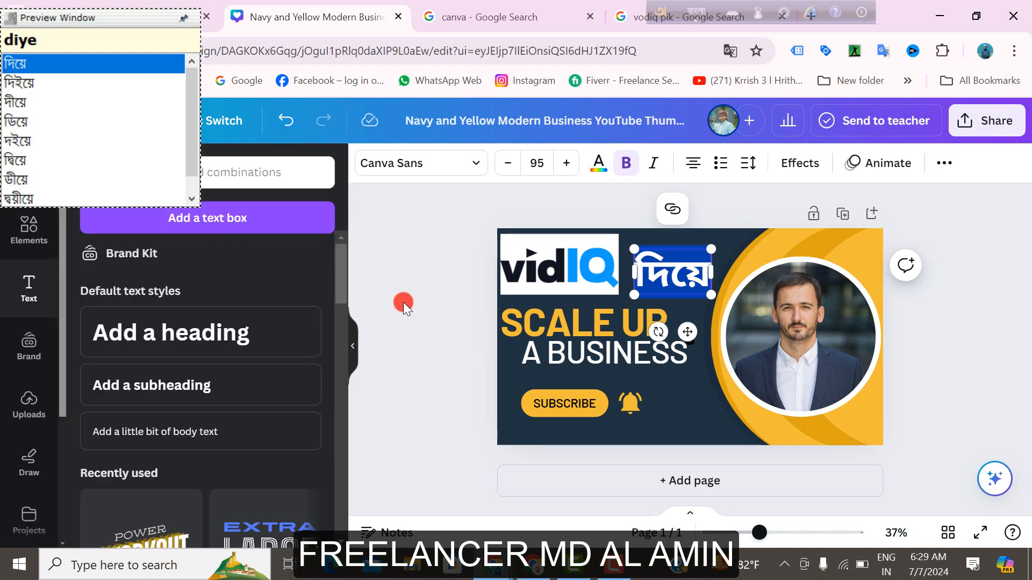
pyautogui.click(414, 298)
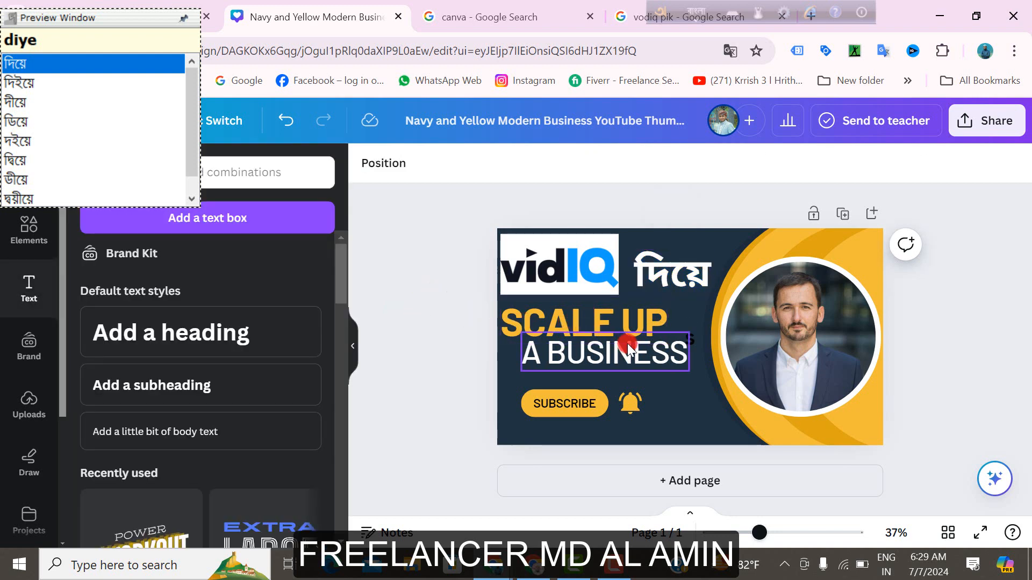
# Step: Delete the "A BUSINESS" text and move the "SCALE UP" heading down to just above the SUBSCRIBE button
pyautogui.doubleClick(585, 323)
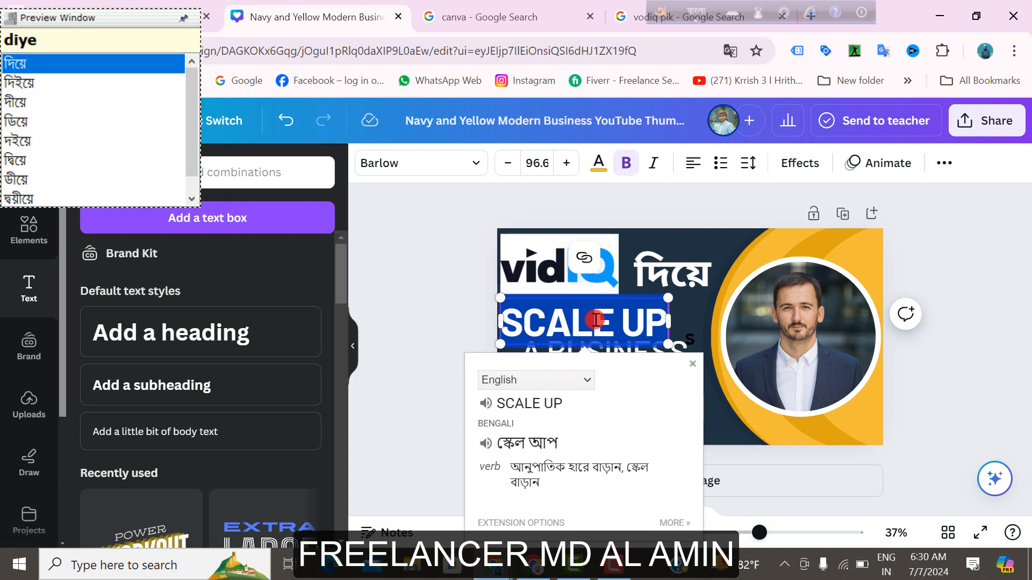
pyautogui.click(614, 327)
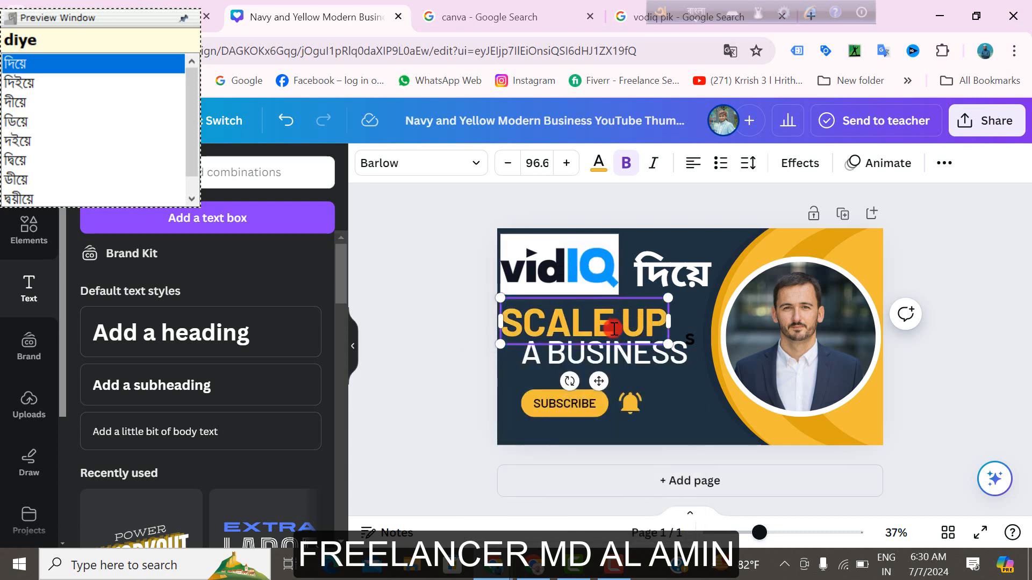
pyautogui.click(621, 354)
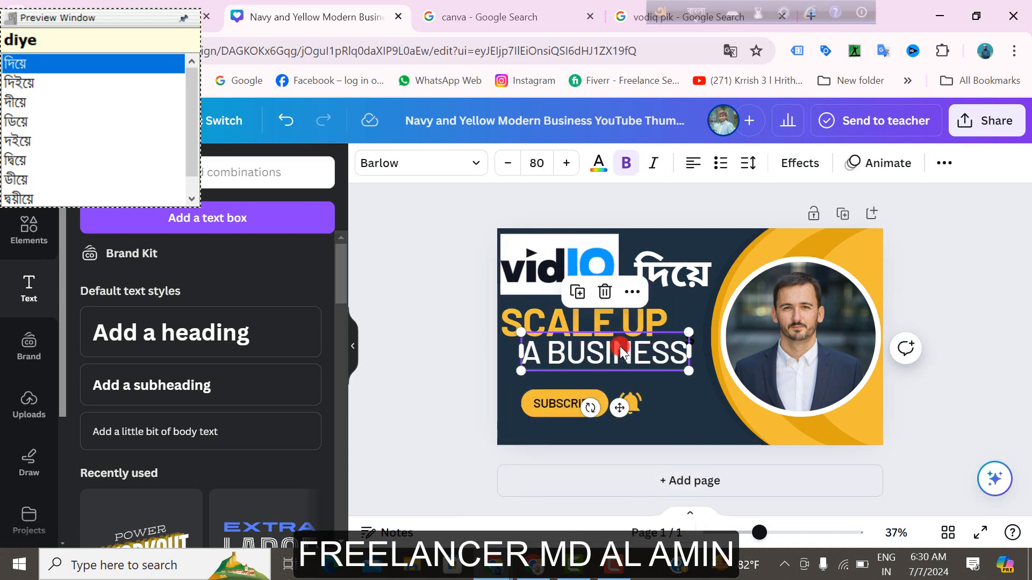
pyautogui.click(604, 293)
pyautogui.click(601, 335)
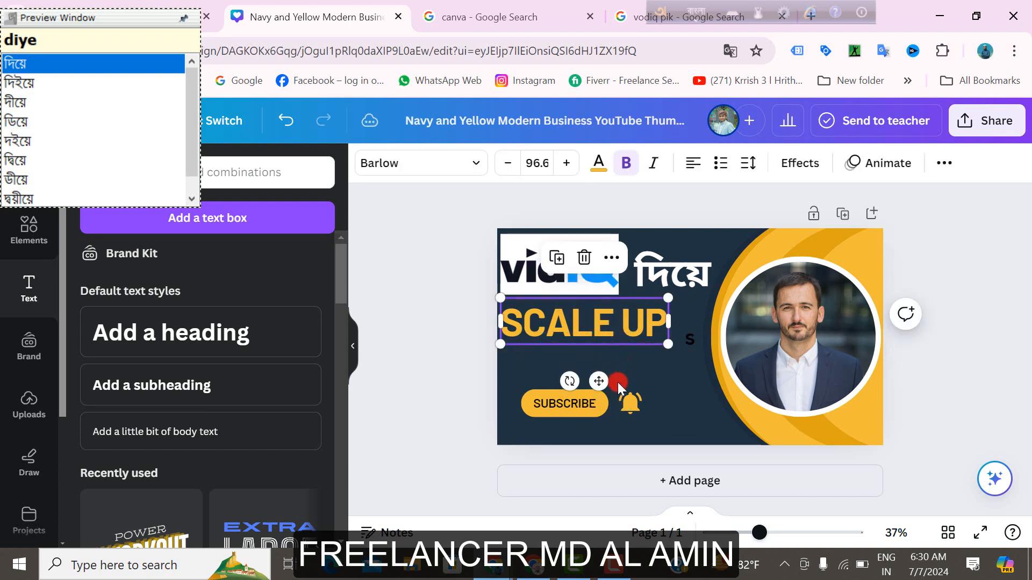
pyautogui.moveTo(600, 384); pyautogui.dragTo(616, 418)
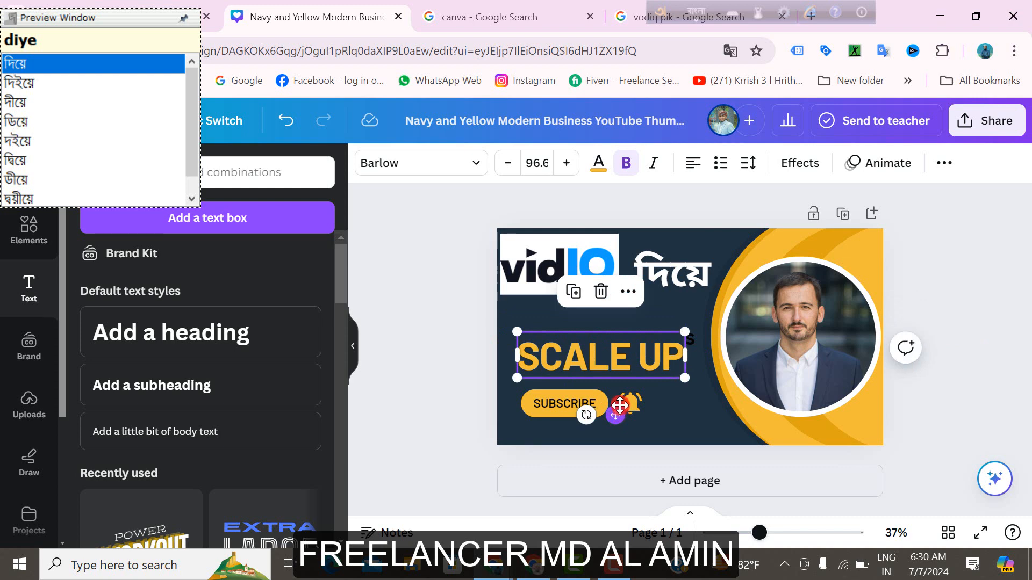
pyautogui.click(570, 361)
pyautogui.doubleClick(570, 361)
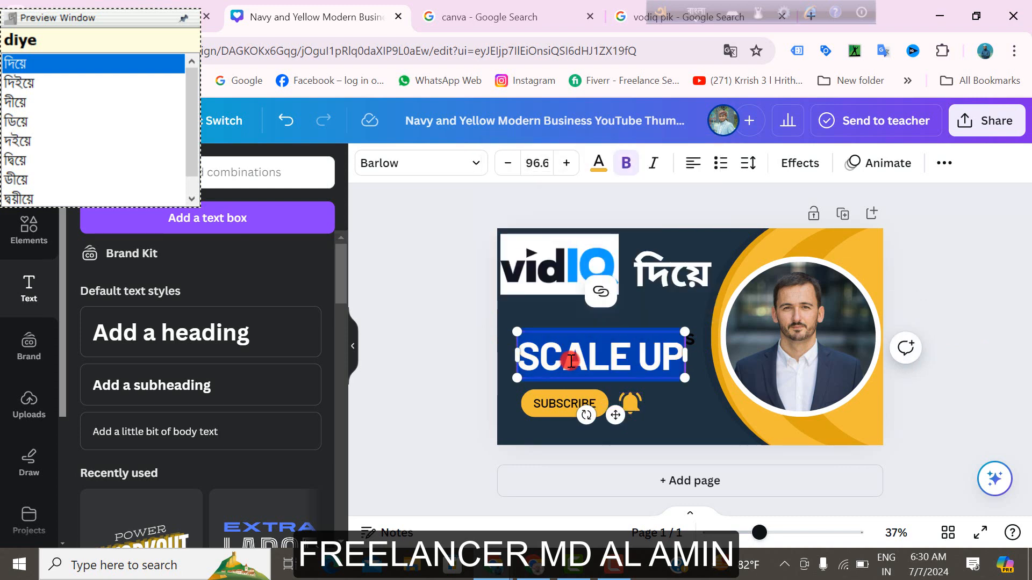
pyautogui.click(571, 361)
pyautogui.doubleClick(571, 361)
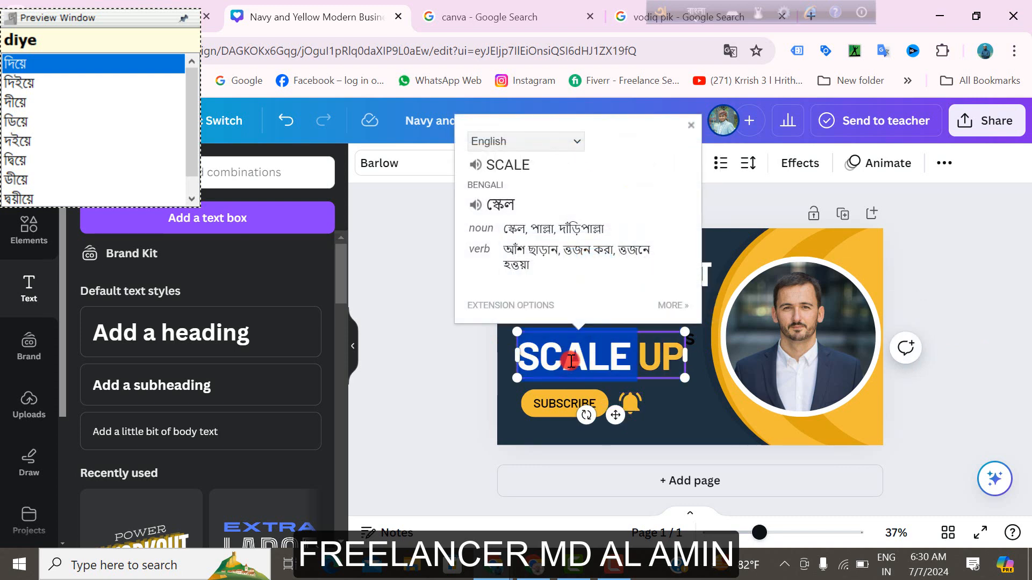
pyautogui.write('diyevi')
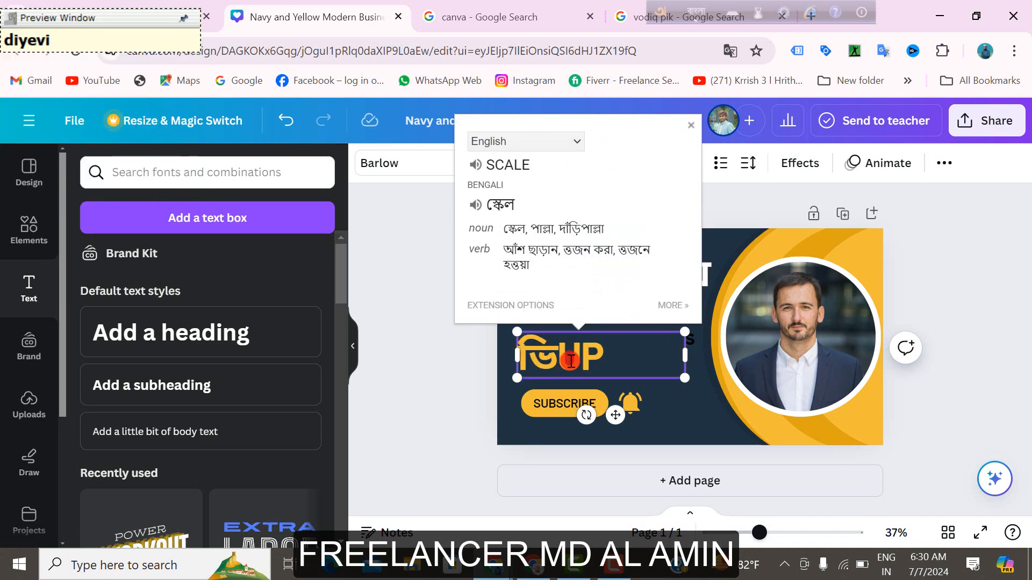
pyautogui.write('deo')
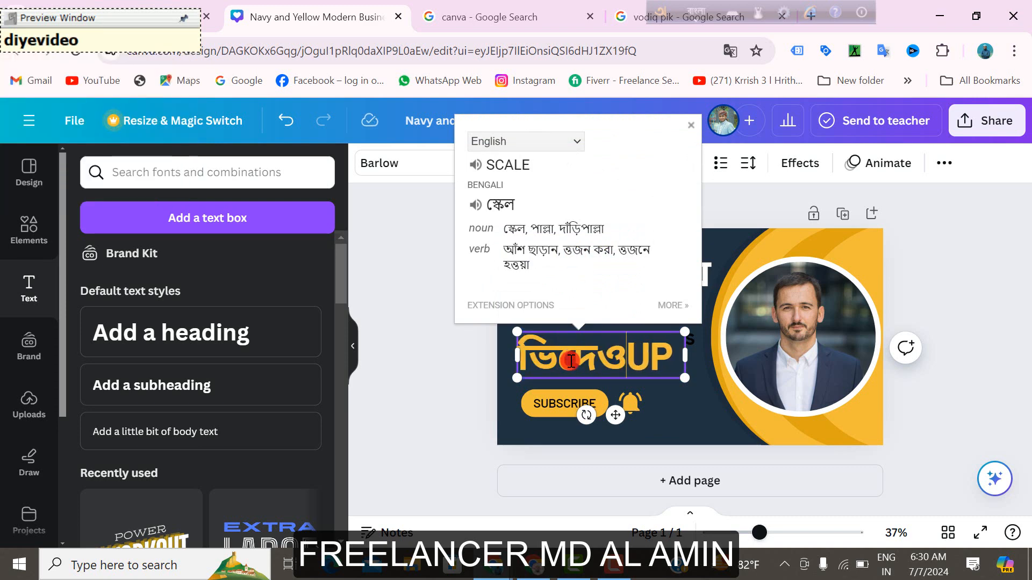
pyautogui.press('BackSpace')
pyautogui.press('BackSpace')
pyautogui.press('BackSpace')
pyautogui.press('BackSpace')
pyautogui.press('BackSpace')
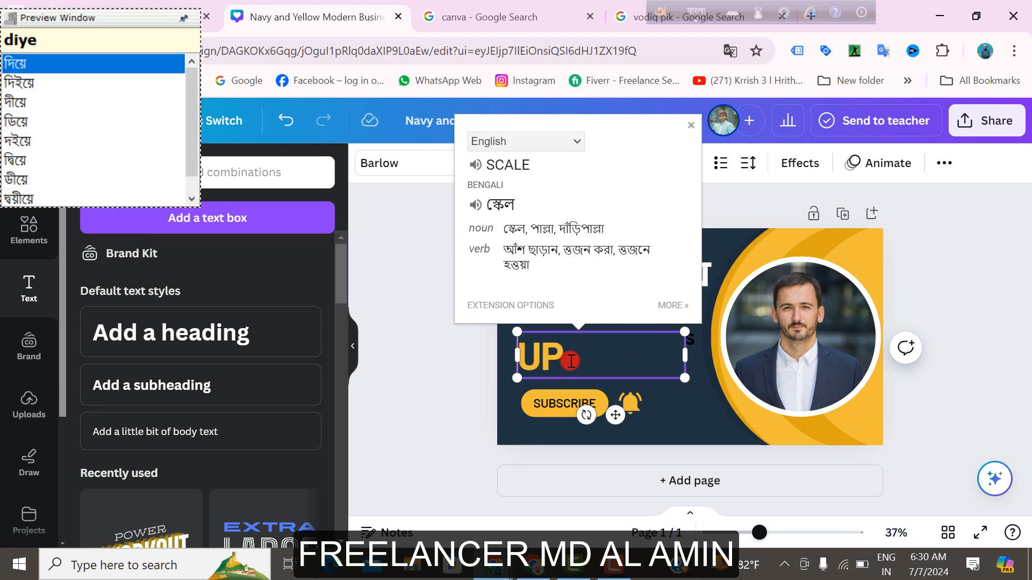
pyautogui.press('space')
pyautogui.click(477, 350)
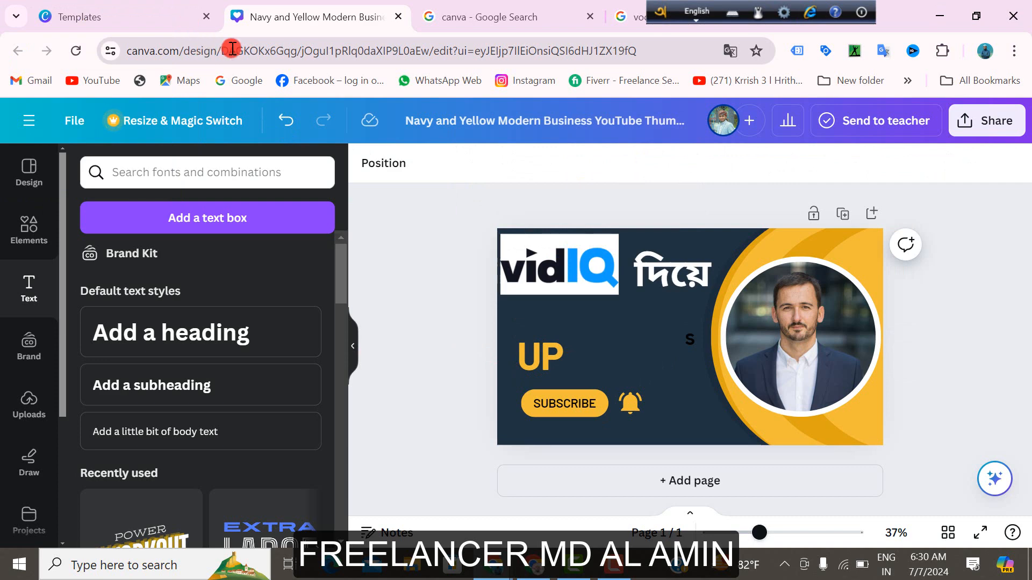
# Step: Replace the yellow heading's remaining text "UP" with "VIDEO"
pyautogui.click(551, 360)
pyautogui.doubleClick(550, 360)
pyautogui.write('D')
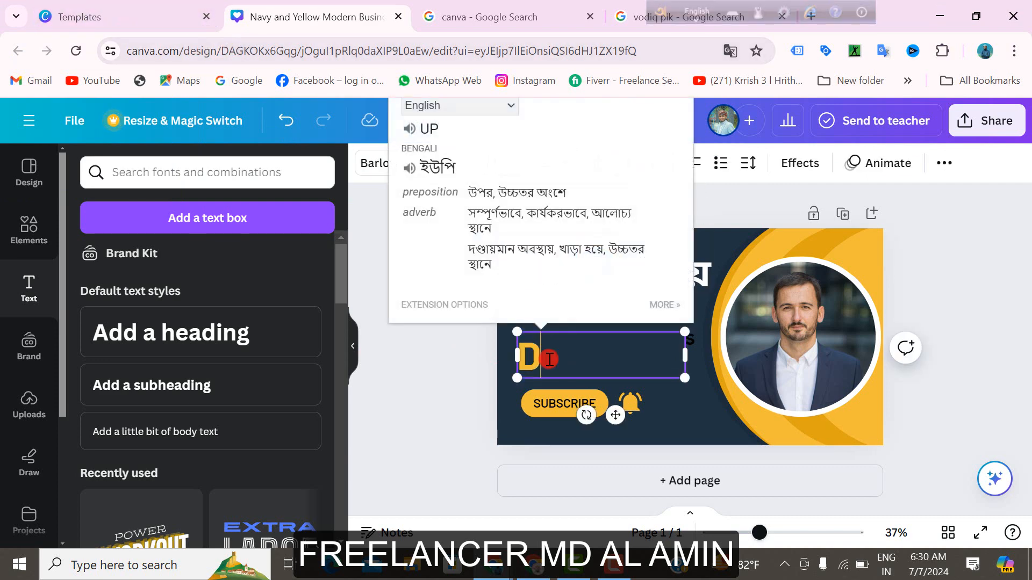
pyautogui.press('BackSpace')
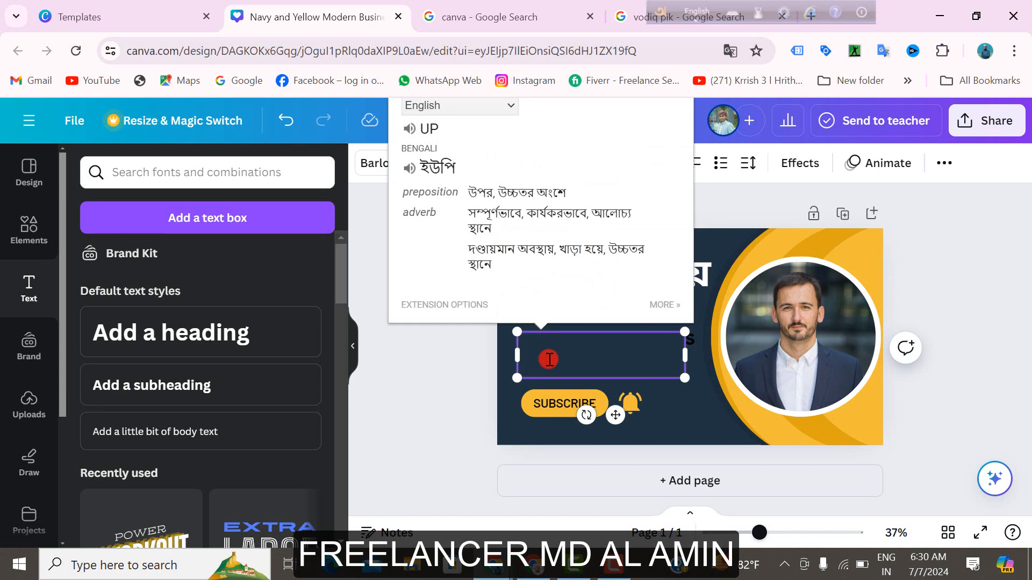
pyautogui.write('VIDEO')
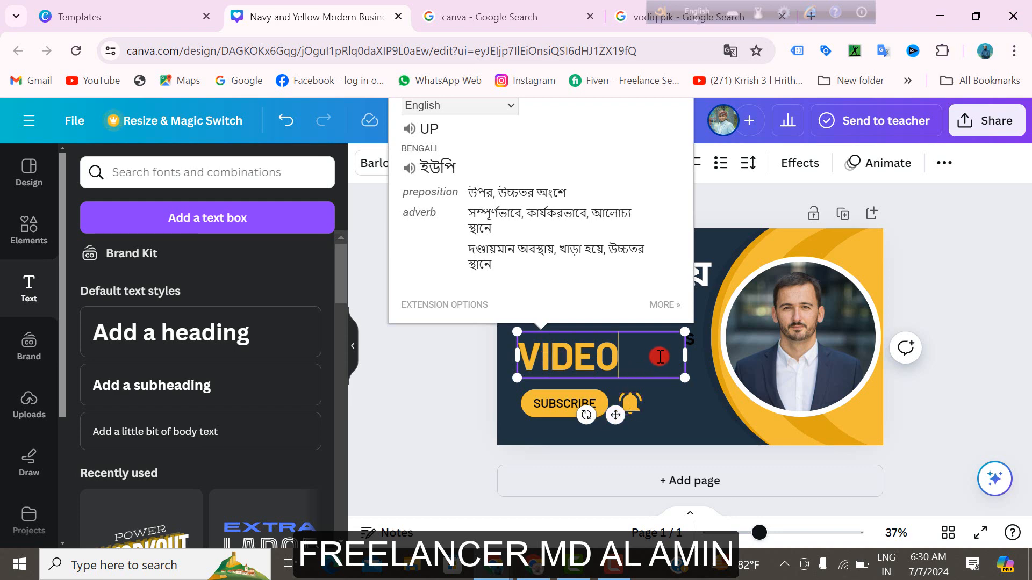
# Step: Move the "VIDEO" heading right and slightly up so it sits below "দিয়ে", close to the yellow curve around the portrait
pyautogui.moveTo(616, 414); pyautogui.dragTo(653, 405)
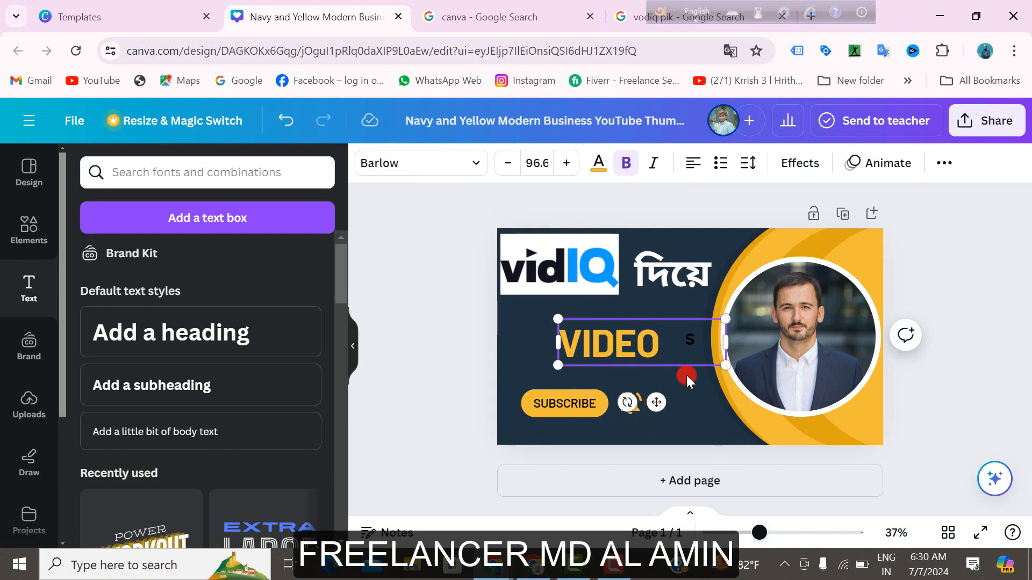
pyautogui.click(667, 345)
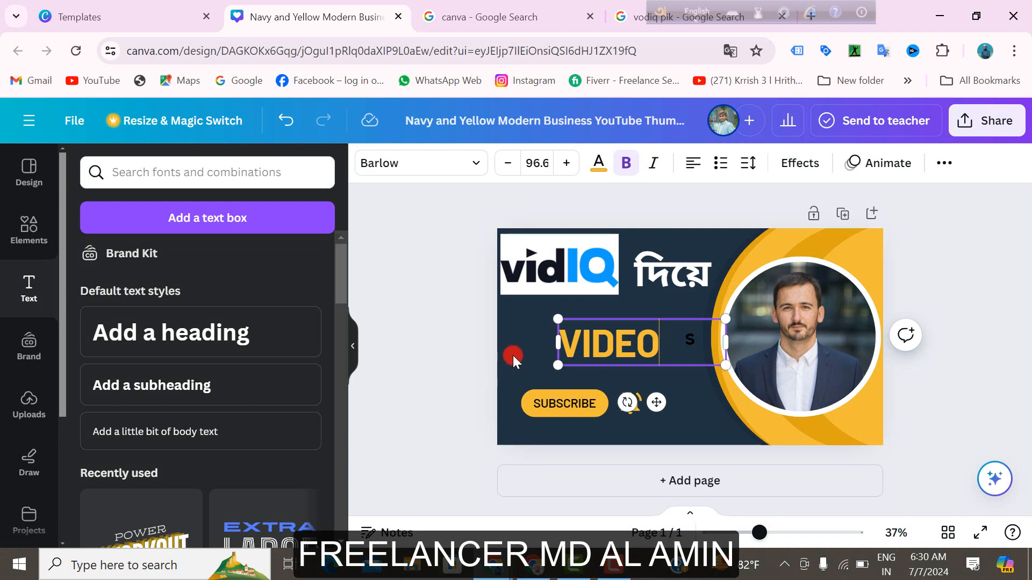
pyautogui.click(541, 350)
pyautogui.click(617, 363)
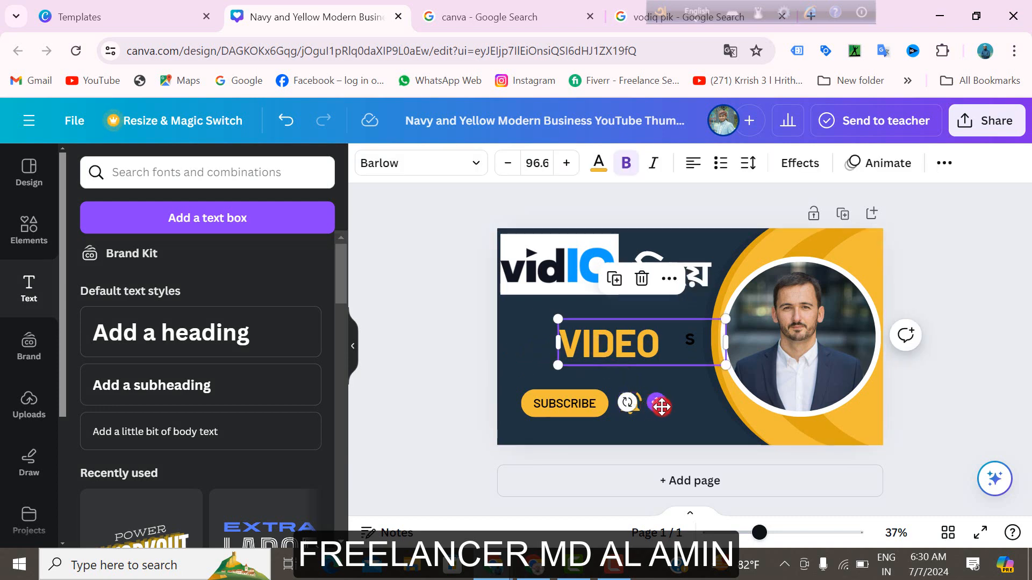
pyautogui.moveTo(661, 407); pyautogui.dragTo(666, 407)
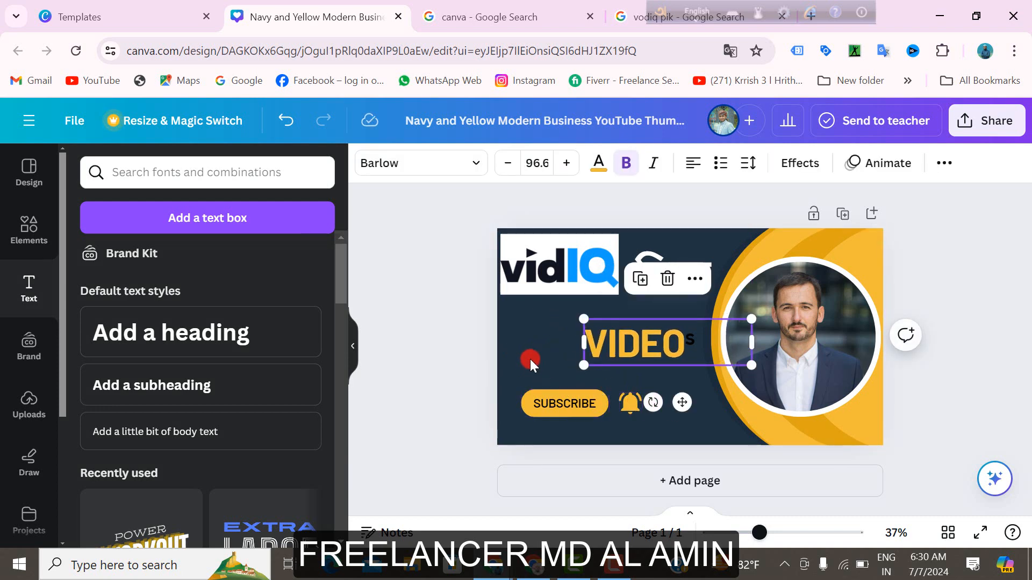
pyautogui.click(530, 360)
# Step: Insert the recently used red YouTube icon into the thumbnail
pyautogui.click(32, 245)
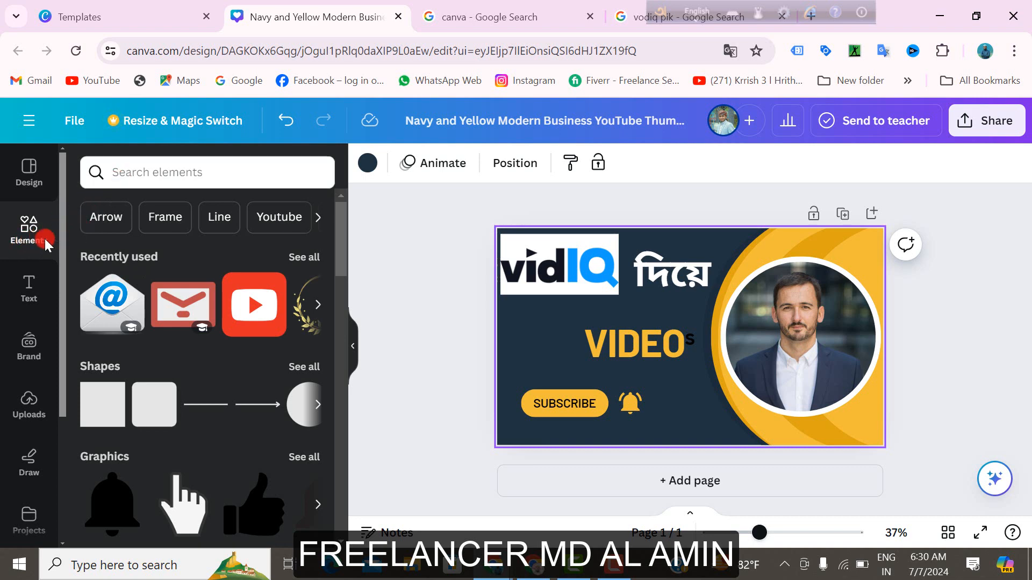
pyautogui.click(248, 316)
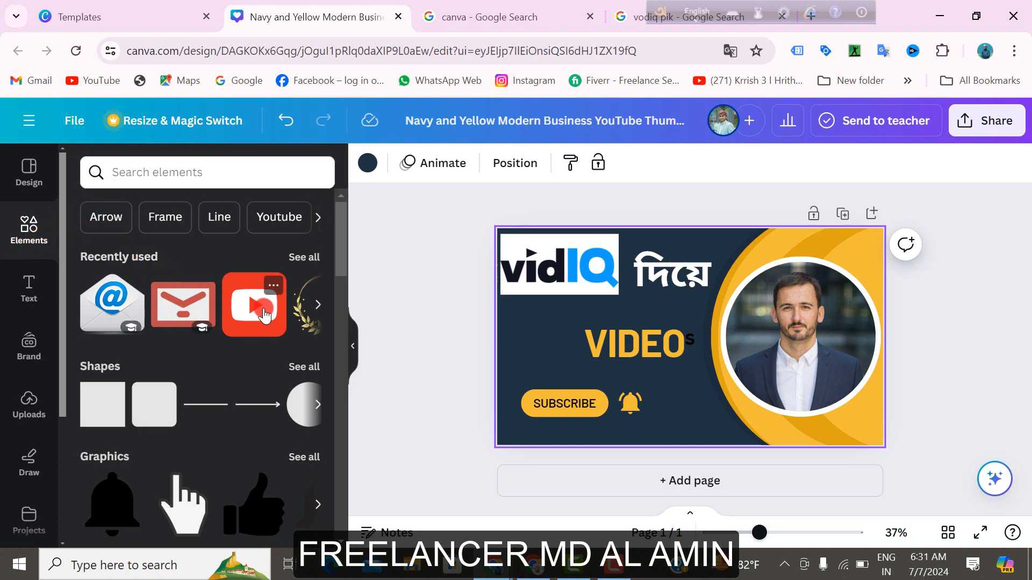
pyautogui.click(261, 273)
pyautogui.click(253, 300)
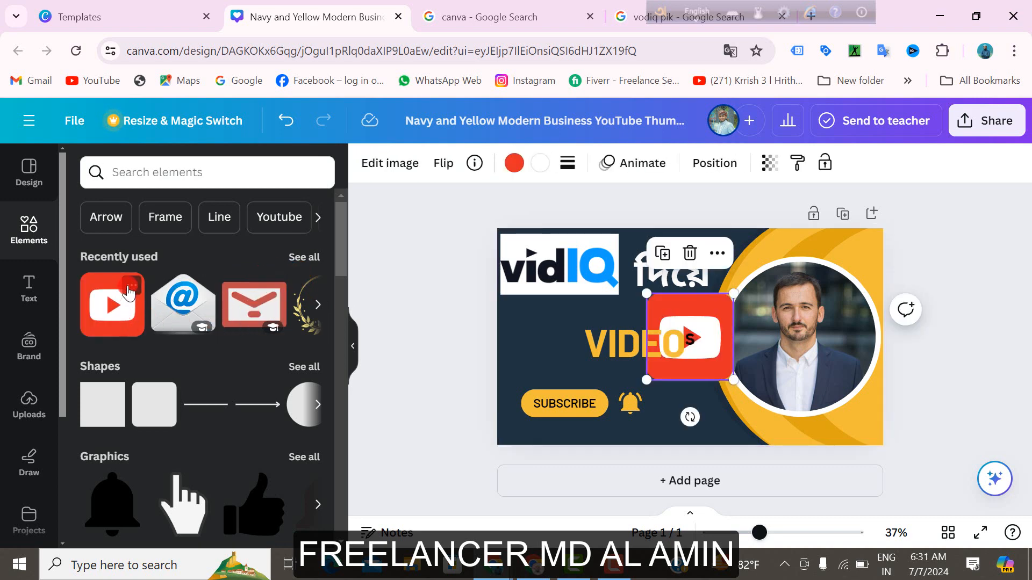
# Step: Search the elements for "youtube" and browse the graphics for other icon options
pyautogui.click(131, 287)
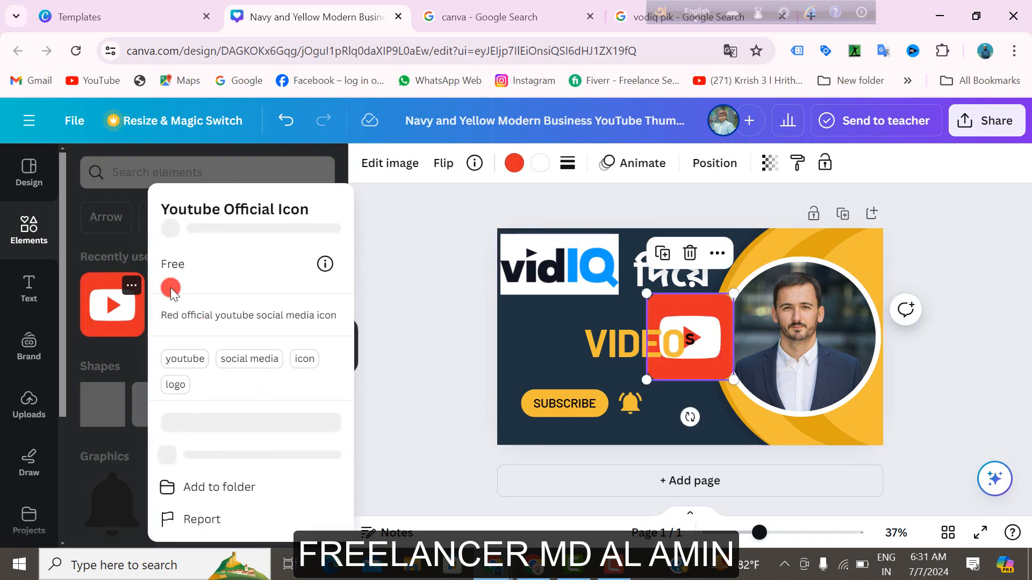
pyautogui.click(121, 172)
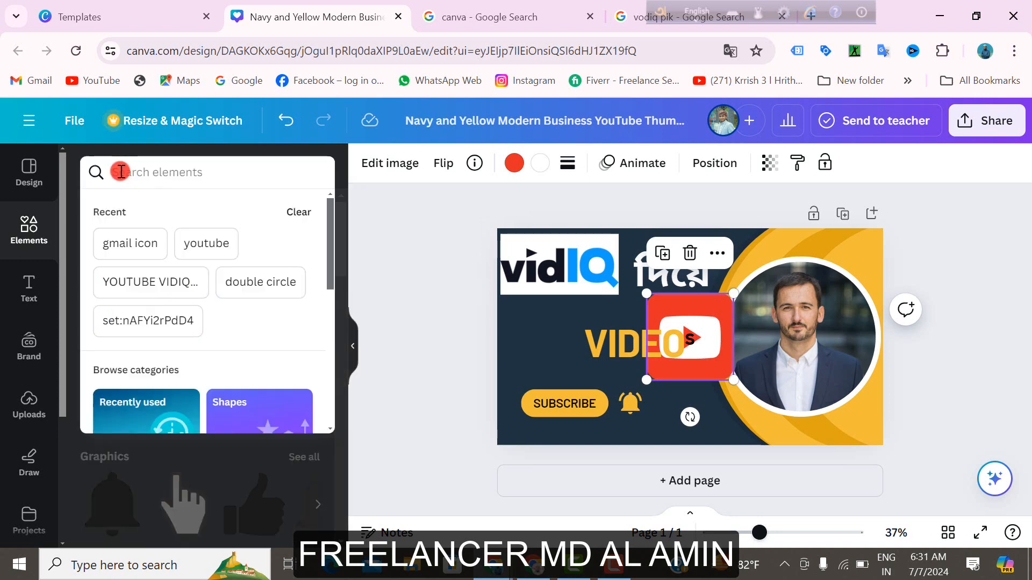
pyautogui.click(207, 246)
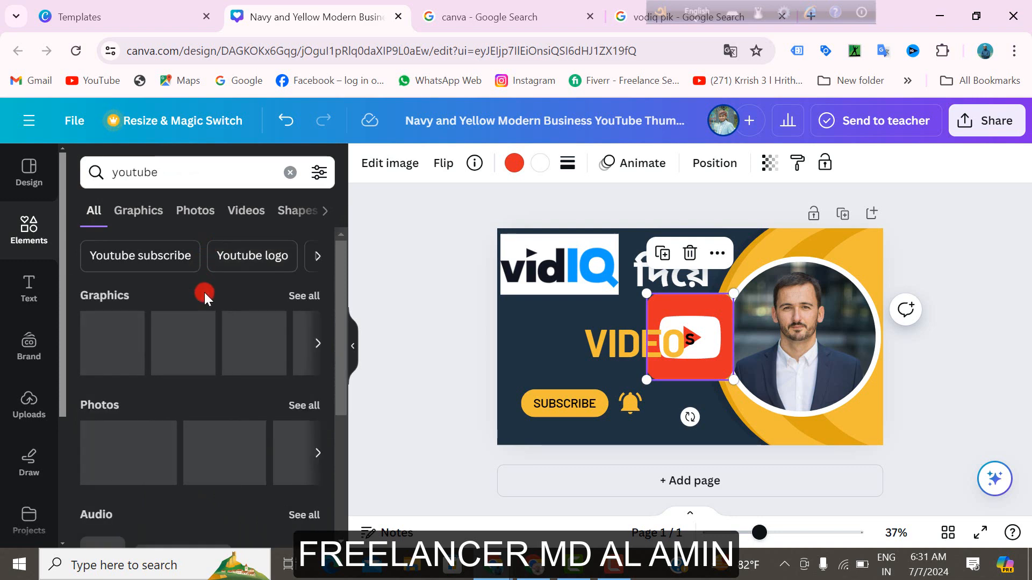
pyautogui.scroll(-4, 204, 292)
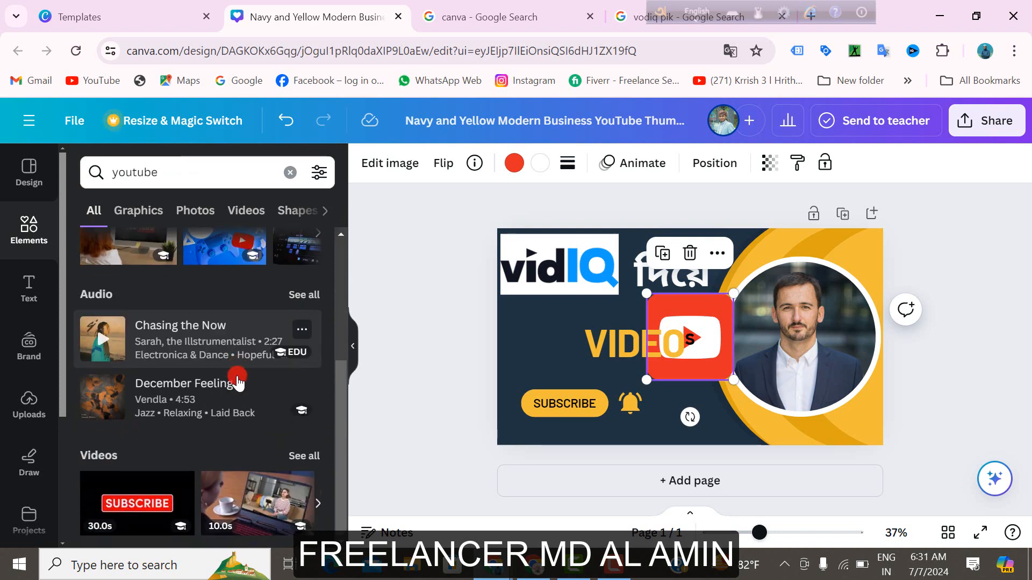
pyautogui.scroll(4, 241, 424)
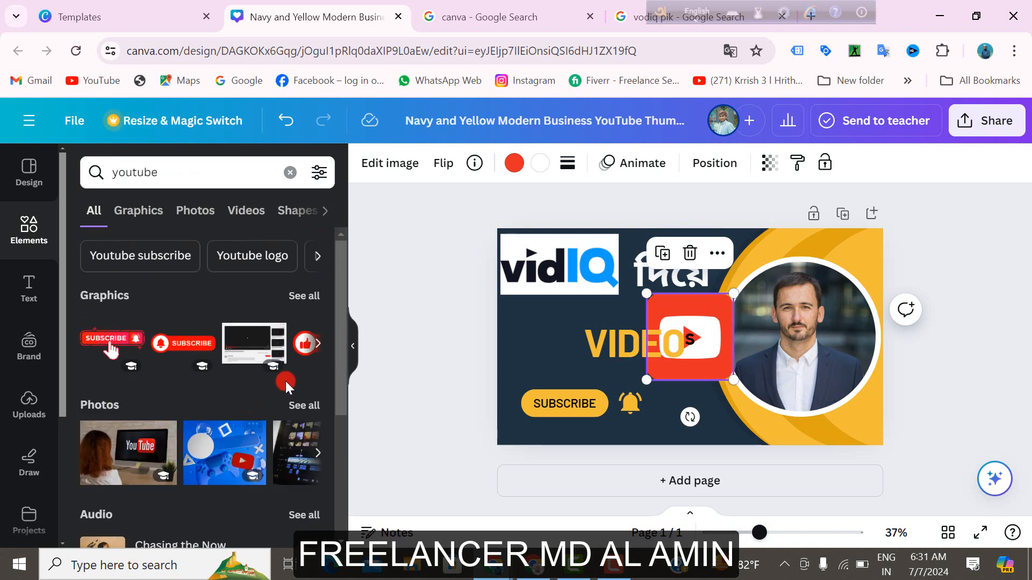
pyautogui.click(306, 297)
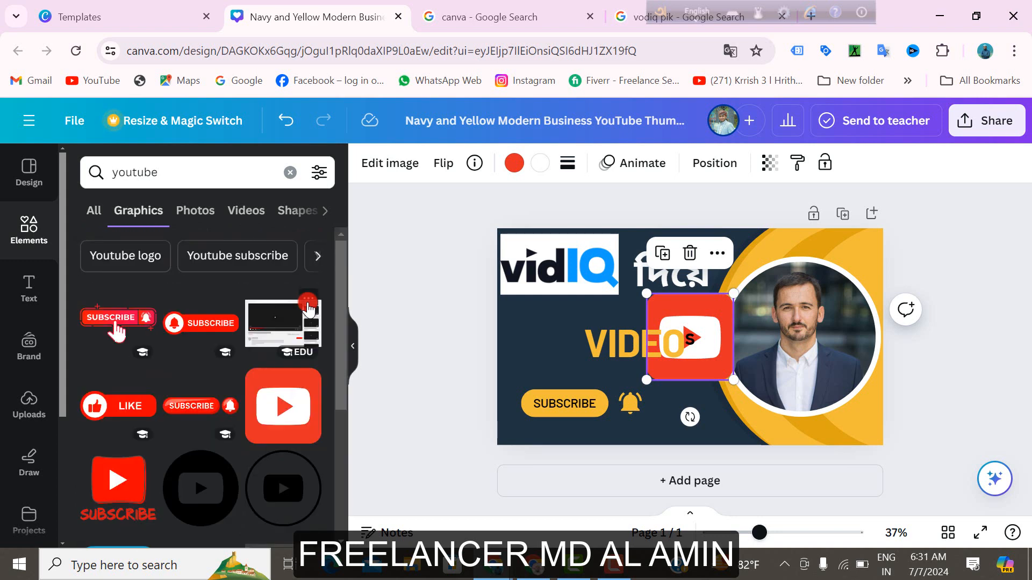
pyautogui.scroll(-10, 260, 368)
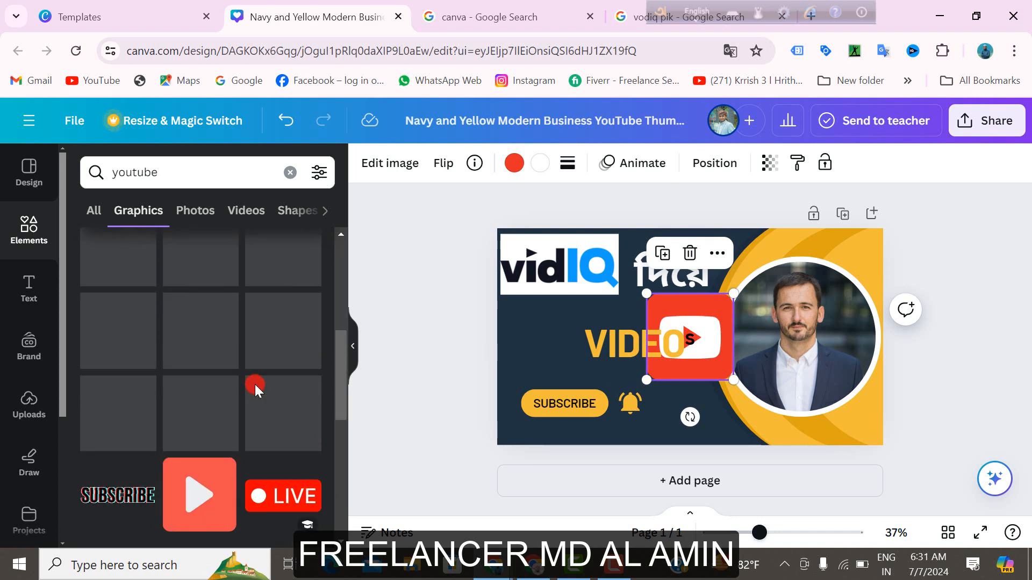
pyautogui.scroll(-8, 255, 385)
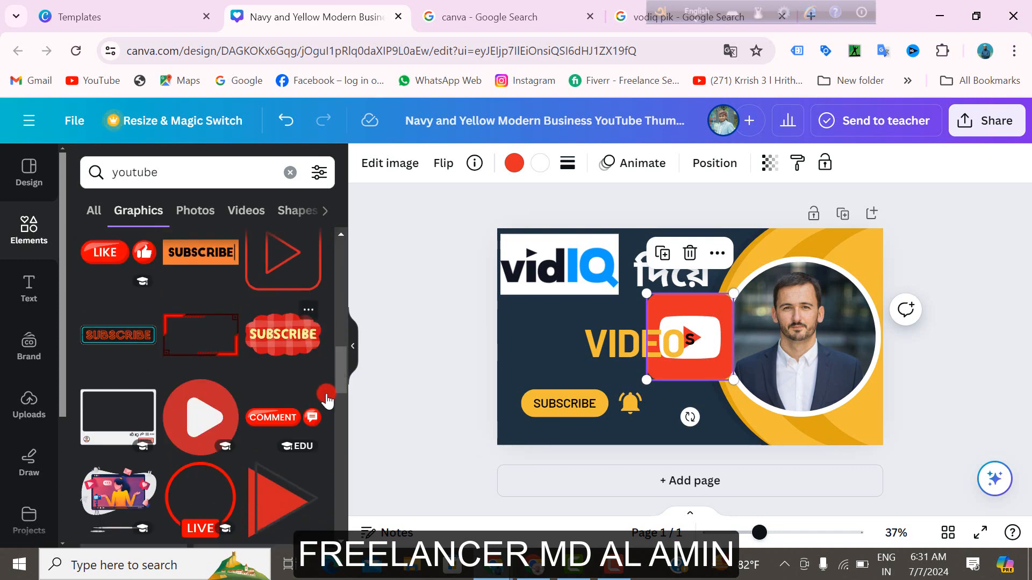
pyautogui.click(431, 353)
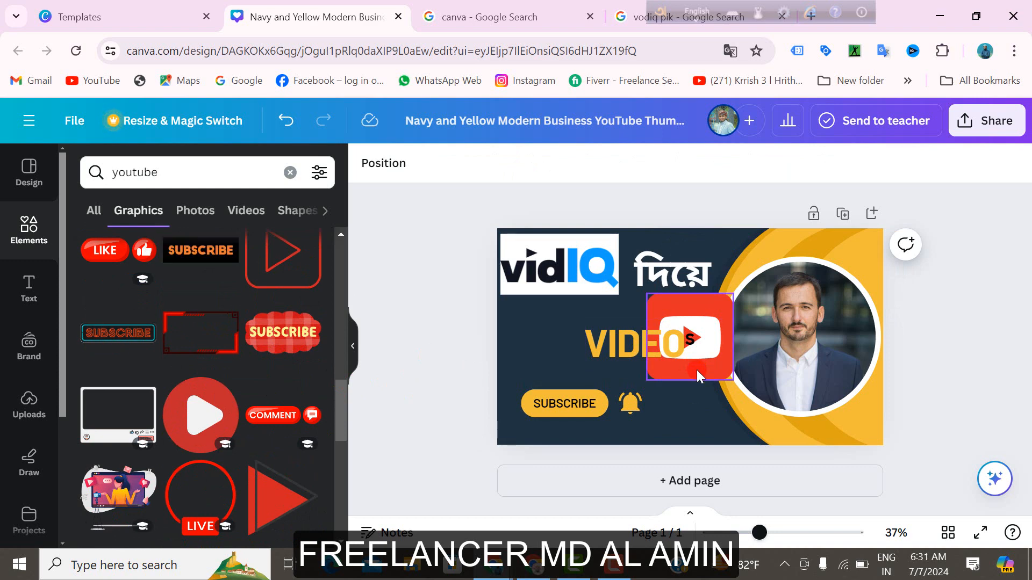
# Step: Shrink the red YouTube icon and place it directly to the left of the "VIDEO" heading
pyautogui.moveTo(697, 370); pyautogui.dragTo(577, 364)
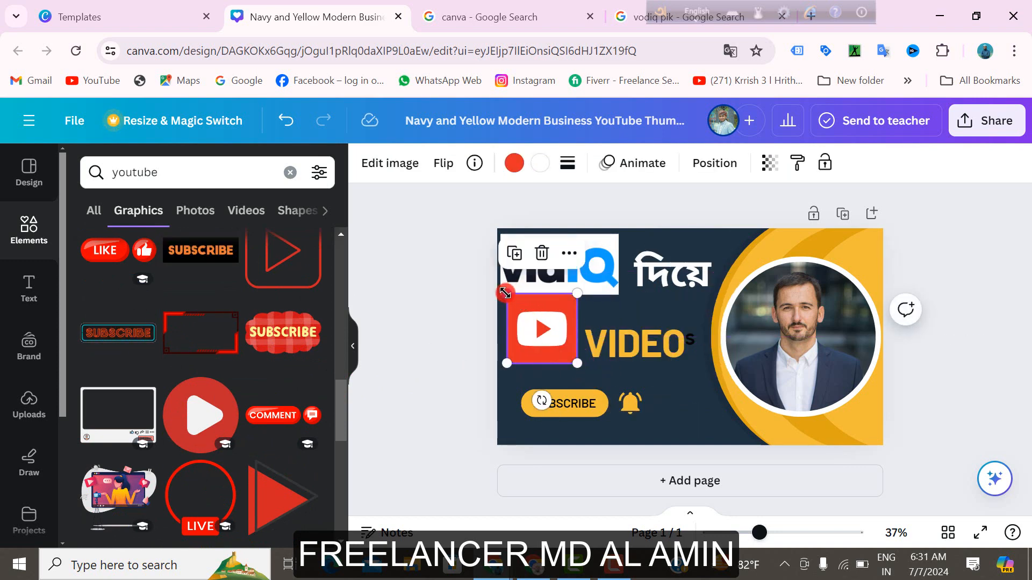
pyautogui.moveTo(505, 293); pyautogui.dragTo(518, 305)
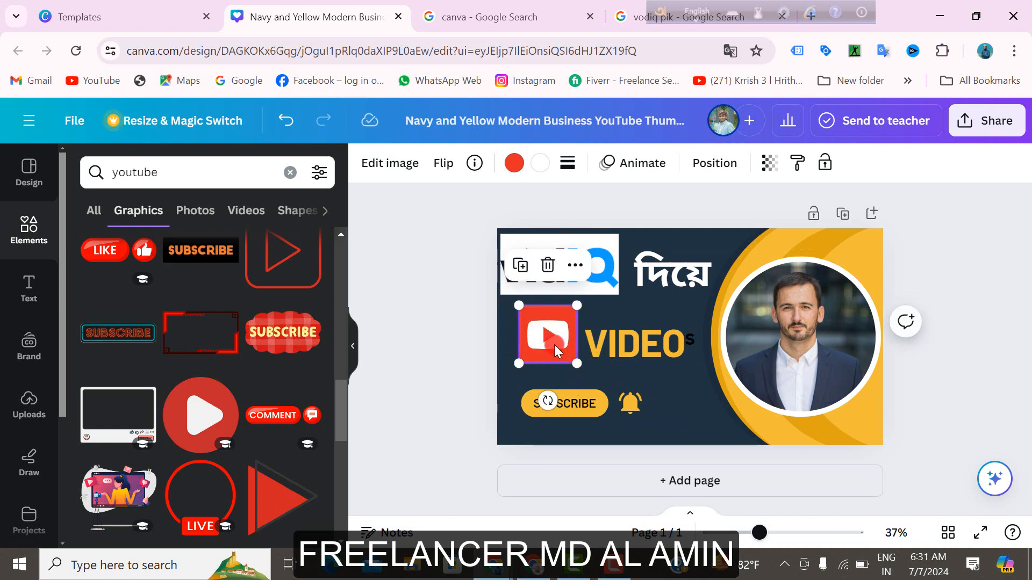
pyautogui.moveTo(550, 340); pyautogui.dragTo(548, 338)
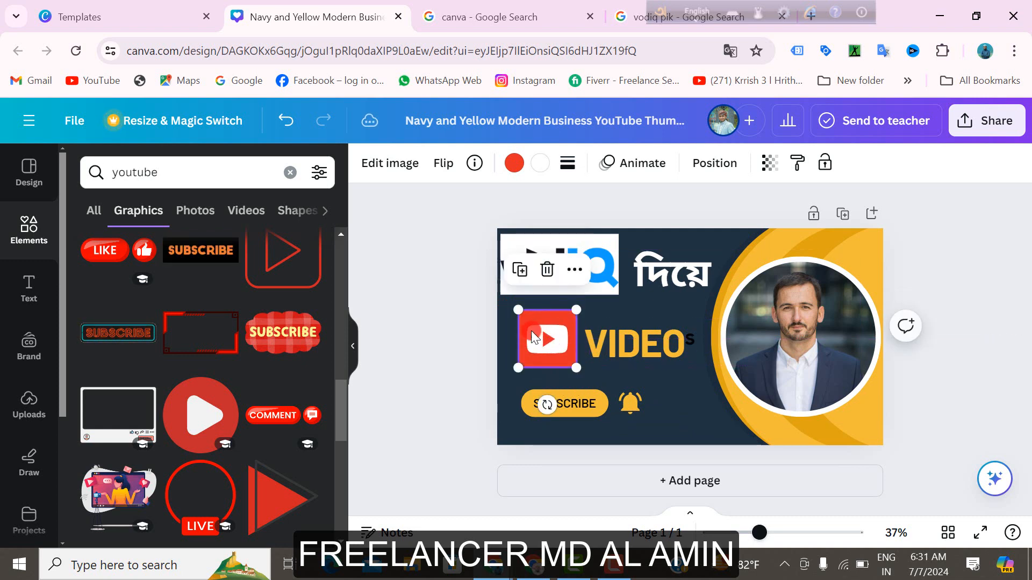
pyautogui.click(470, 319)
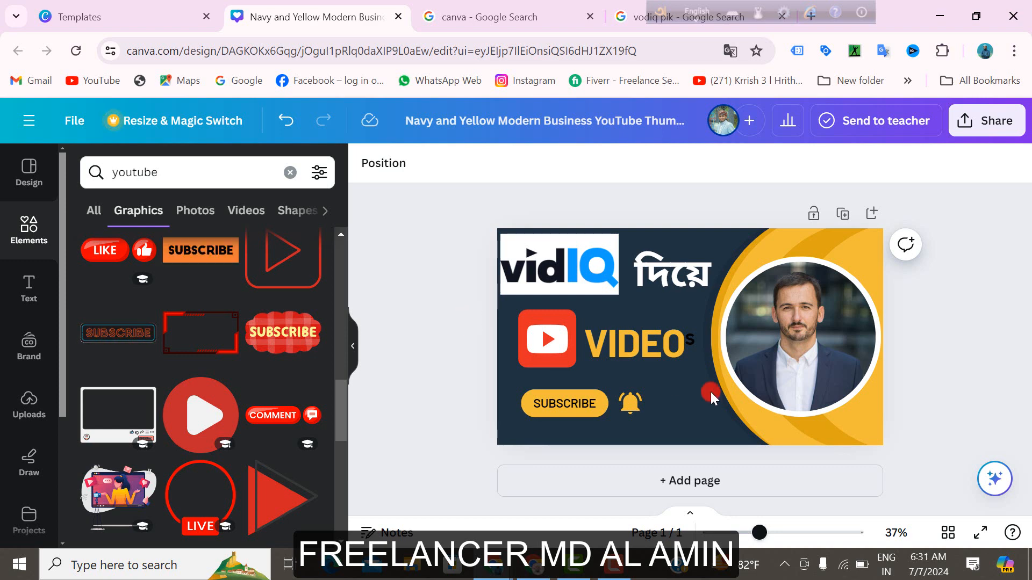
# Step: Move the yellow SUBSCRIBE button shape and its text label down to the thumbnail's lower-left corner
pyautogui.click(576, 407)
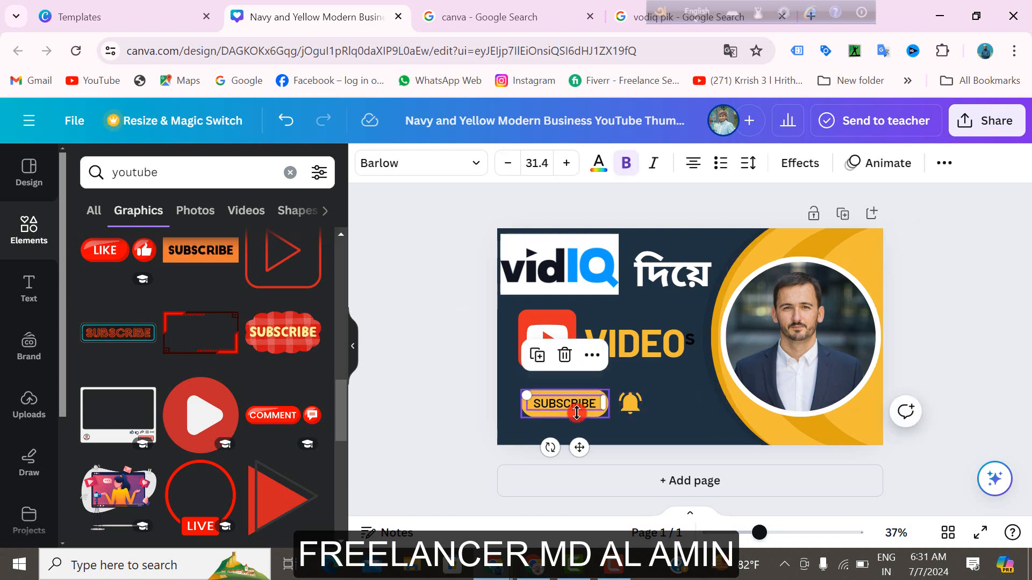
pyautogui.click(576, 414)
pyautogui.moveTo(580, 458); pyautogui.dragTo(562, 475)
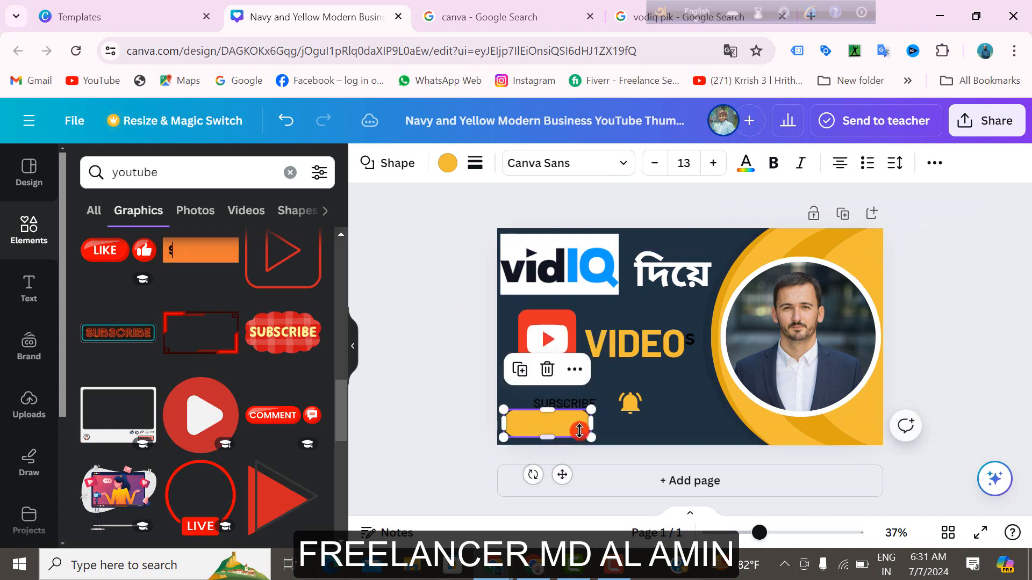
pyautogui.click(610, 411)
pyautogui.click(597, 410)
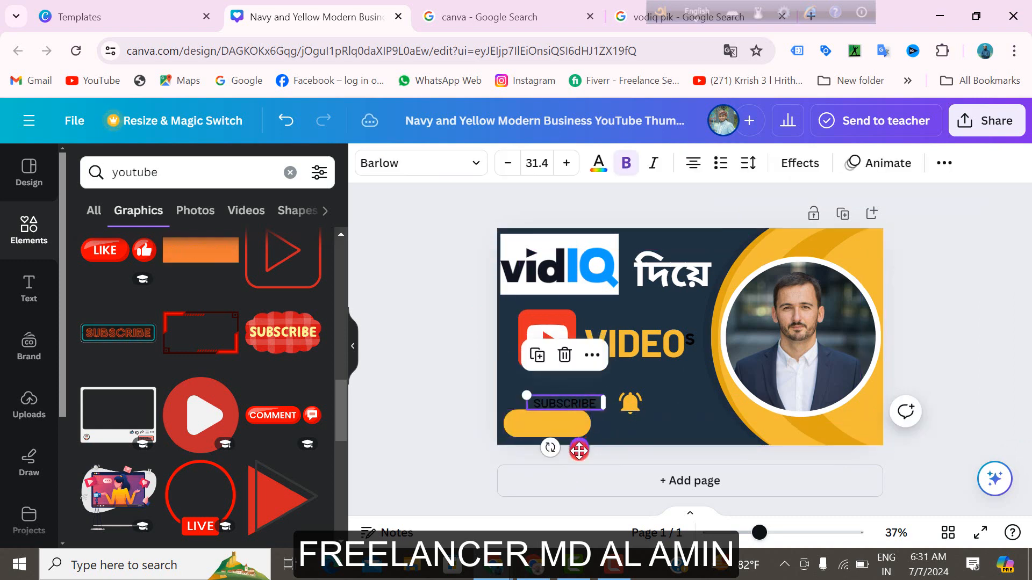
pyautogui.moveTo(579, 451); pyautogui.dragTo(561, 466)
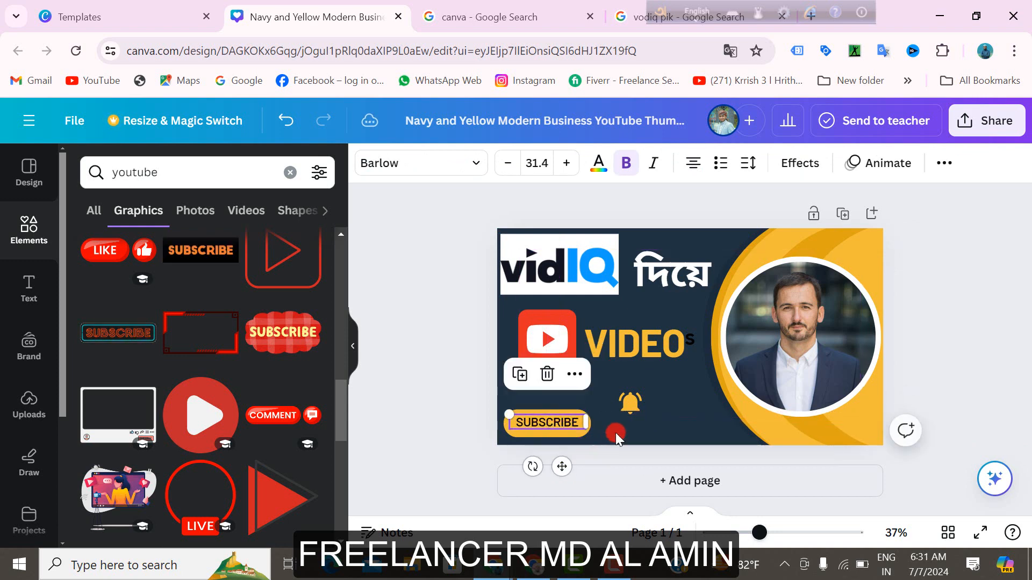
# Step: Move the yellow bell icon down beside the SUBSCRIBE button and deselect it
pyautogui.click(630, 404)
pyautogui.moveTo(638, 451); pyautogui.dragTo(622, 473)
pyautogui.click(650, 393)
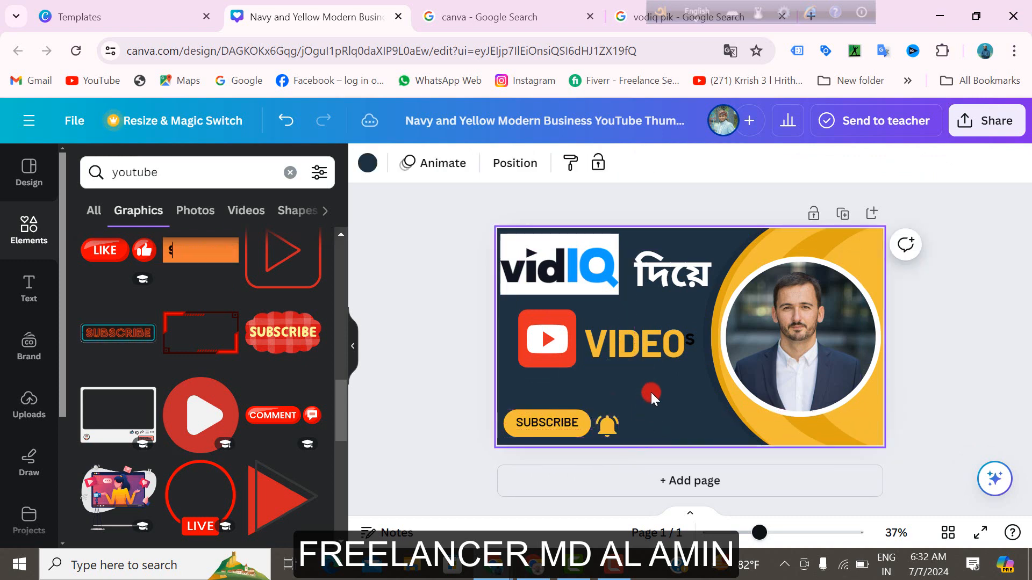